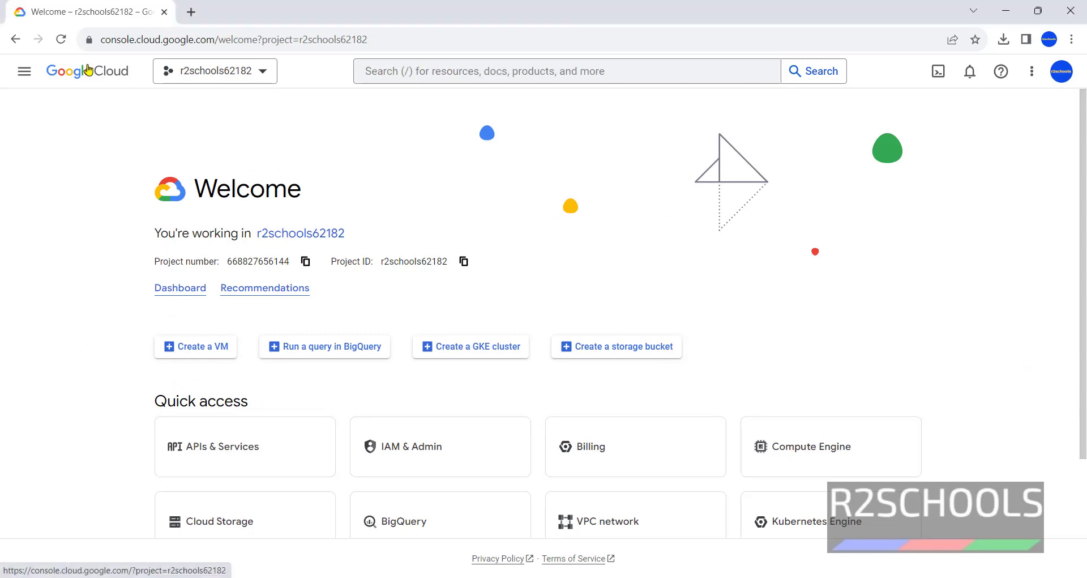
# Search the console for "compute engine" and open the Compute Engine product page.
pyautogui.click(625, 102)
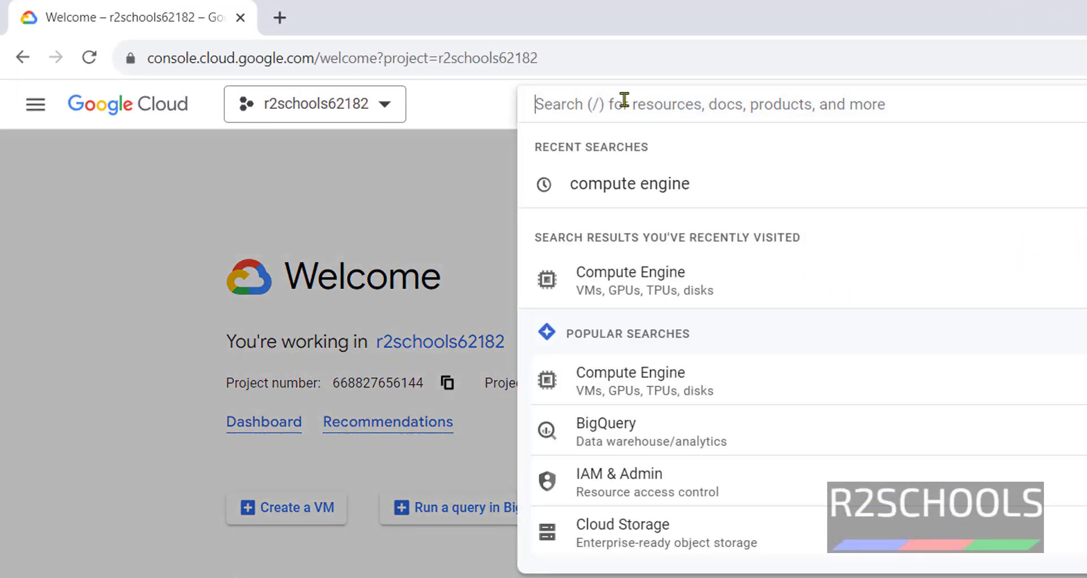
pyautogui.write('compute ')
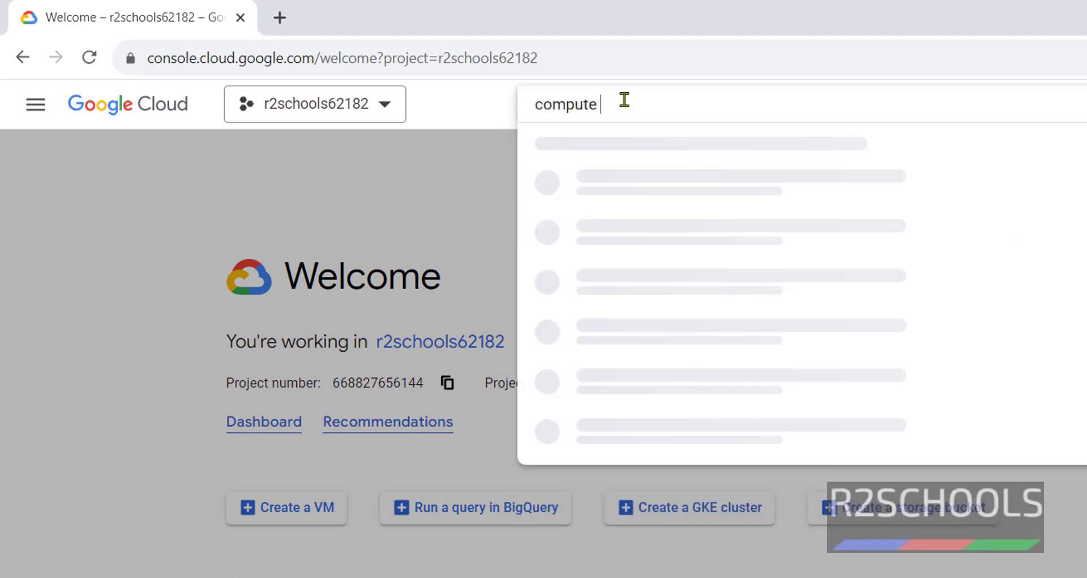
pyautogui.write('engine')
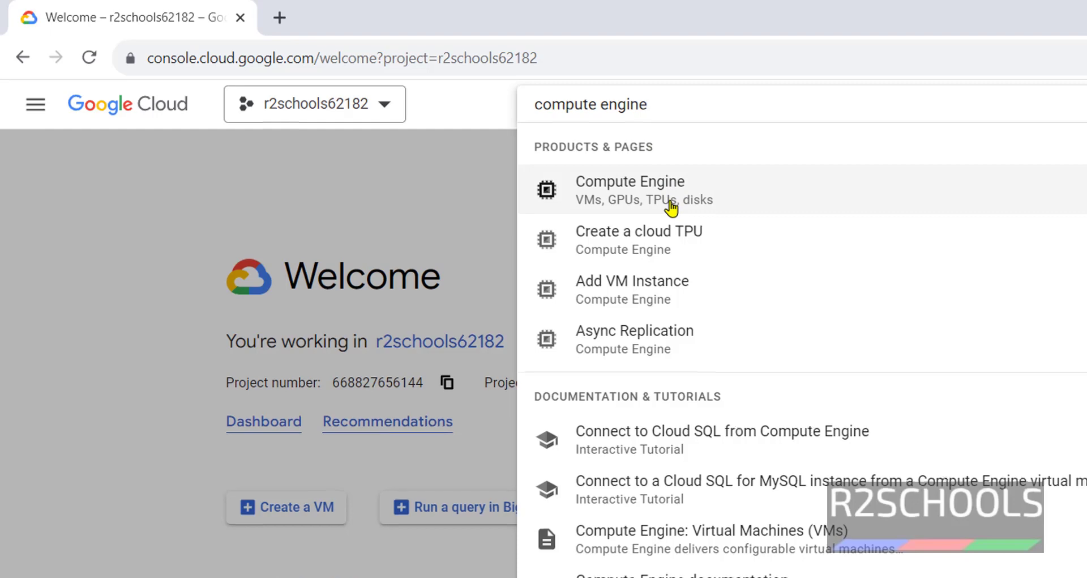
pyautogui.click(671, 205)
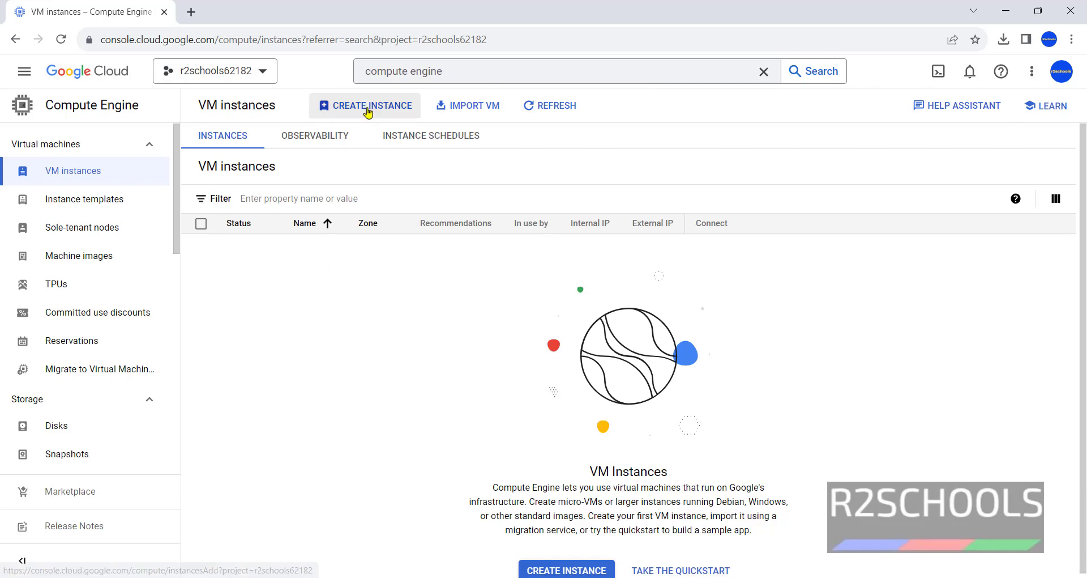
# Start creating a new VM instance and name it centosvmgcp1.
pyautogui.click(533, 571)
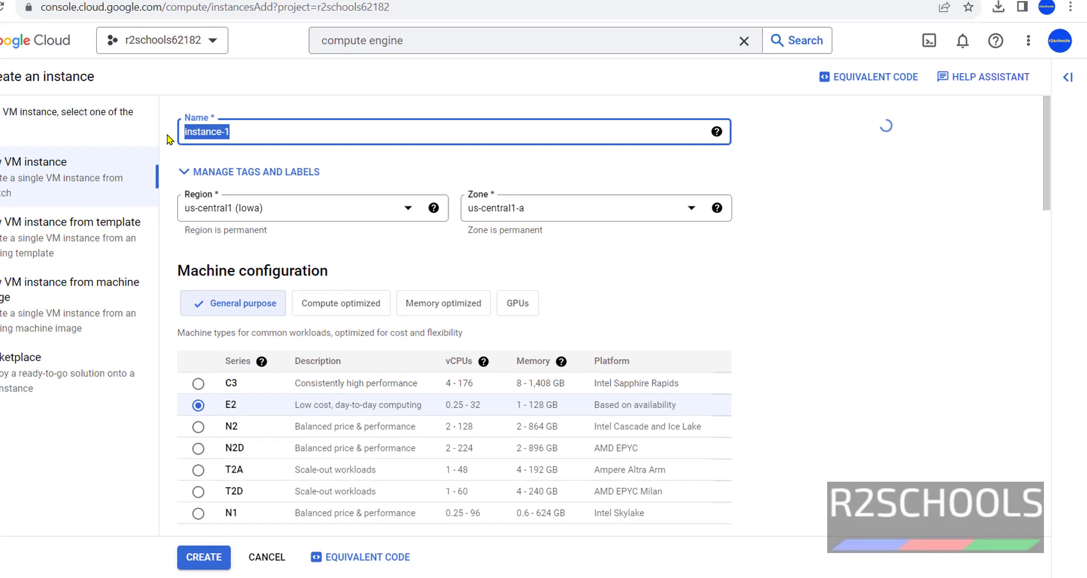
pyautogui.write('centosvmgcp1')
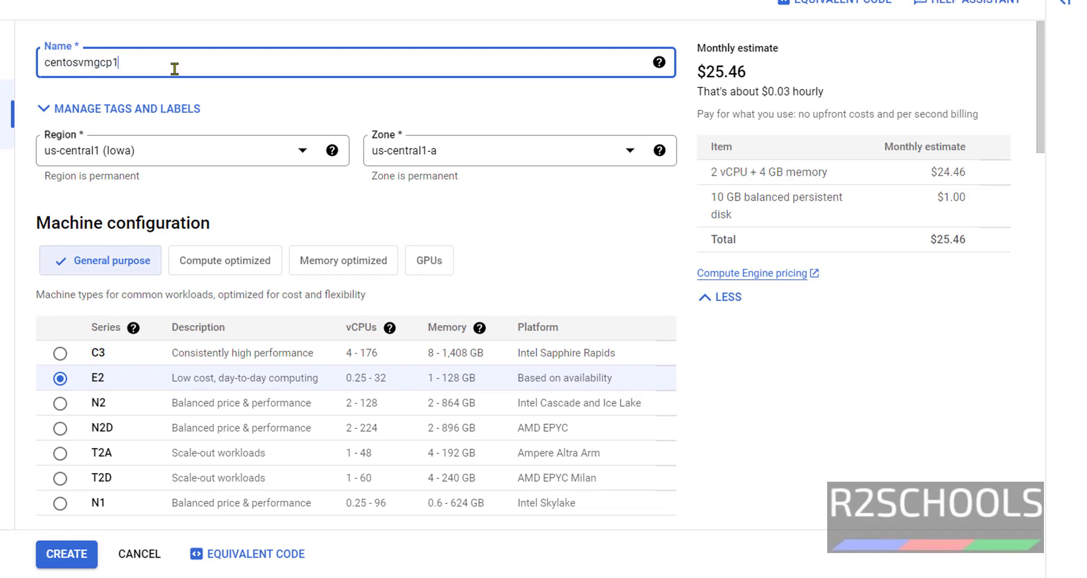
# Try the capitalised instance name Centosvmgcp1 and read the naming rules for the field.
pyautogui.moveTo(119, 64); pyautogui.dragTo(36, 68)
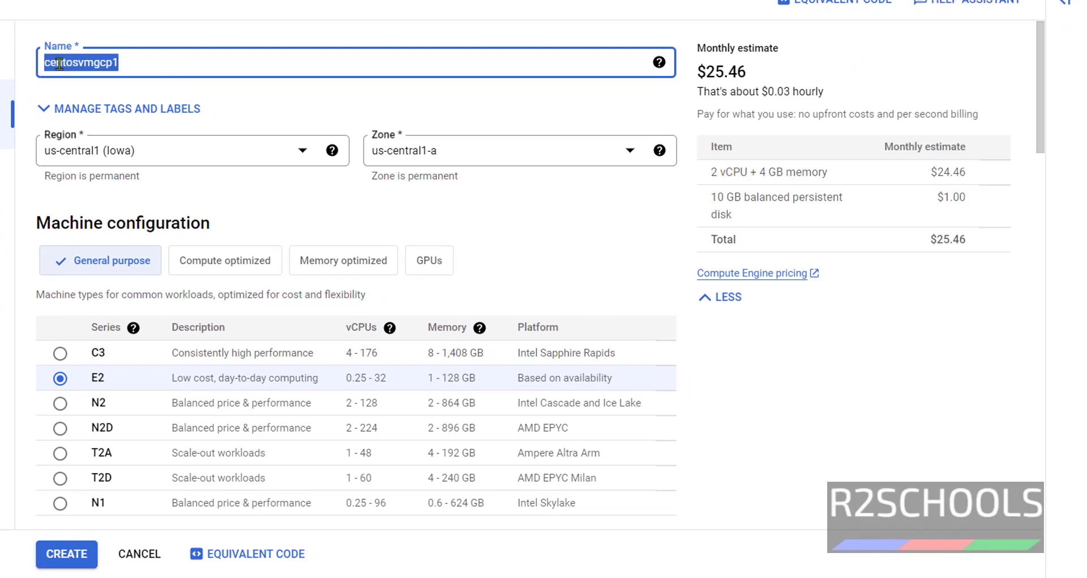
pyautogui.write('Centosvmgcp1')
pyautogui.click(532, 253)
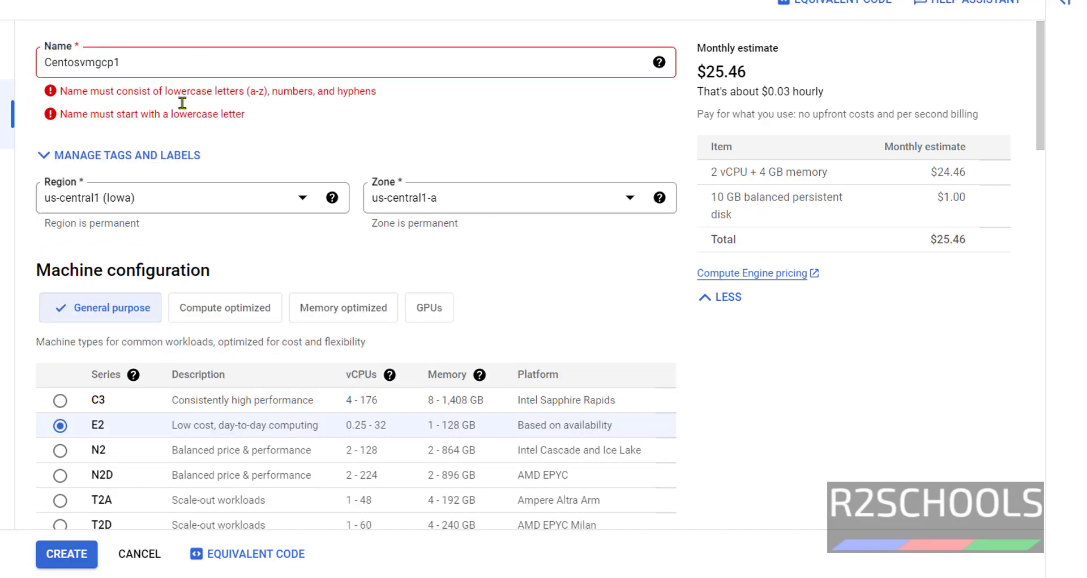
pyautogui.moveTo(81, 95); pyautogui.dragTo(404, 97)
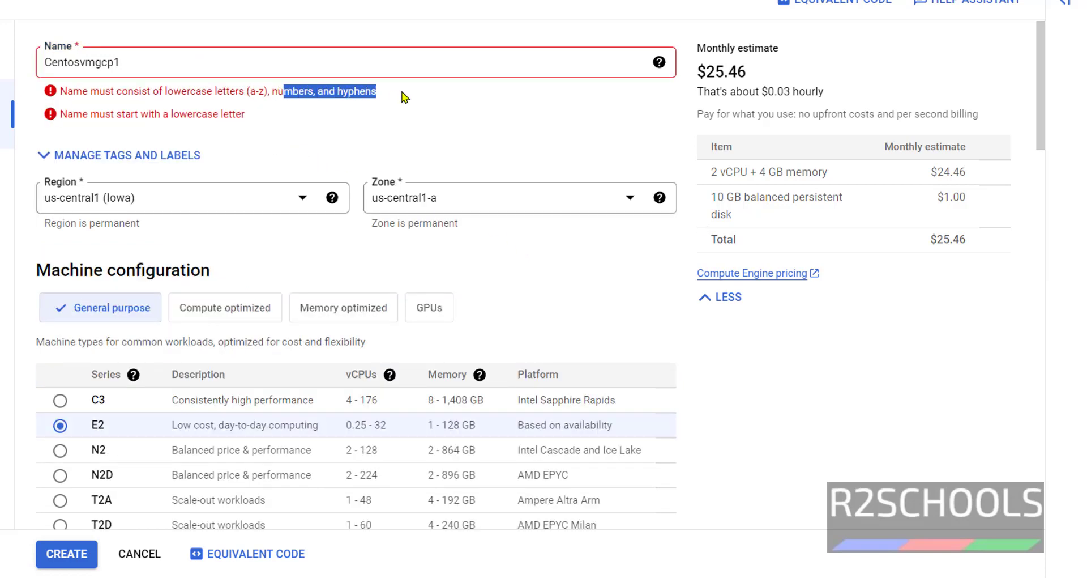
pyautogui.moveTo(58, 121); pyautogui.dragTo(249, 119)
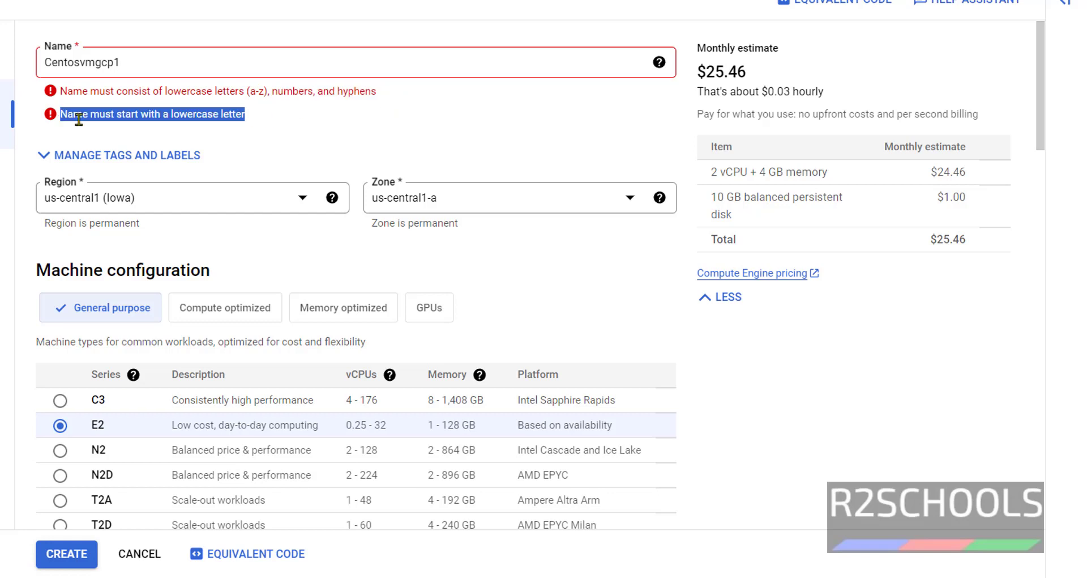
pyautogui.click(272, 124)
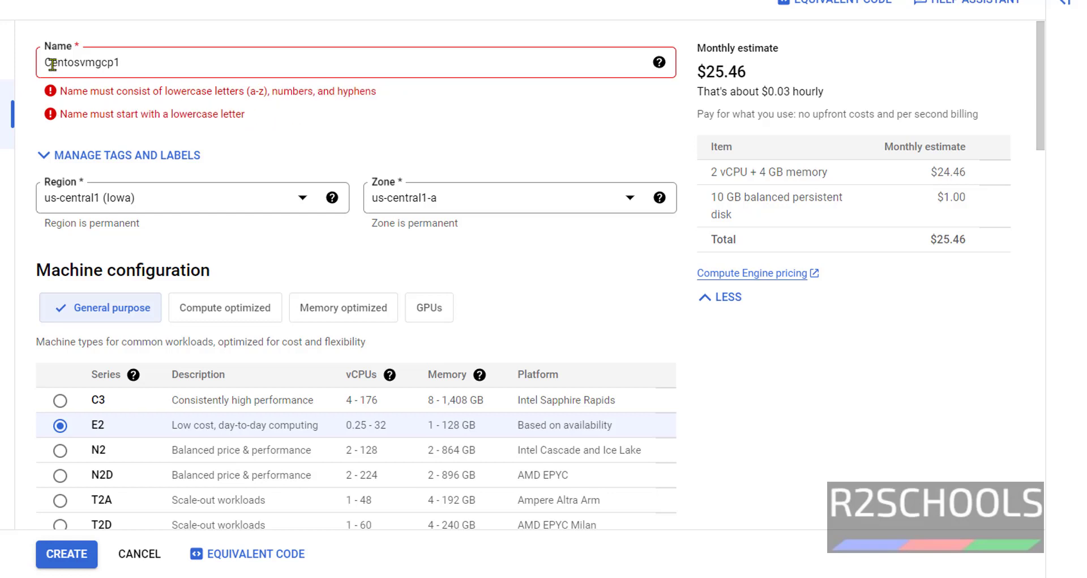
# Correct the first letter of the instance name to lowercase so it reads centosvmgcp1.
pyautogui.moveTo(52, 64); pyautogui.dragTo(46, 64)
pyautogui.write('c')
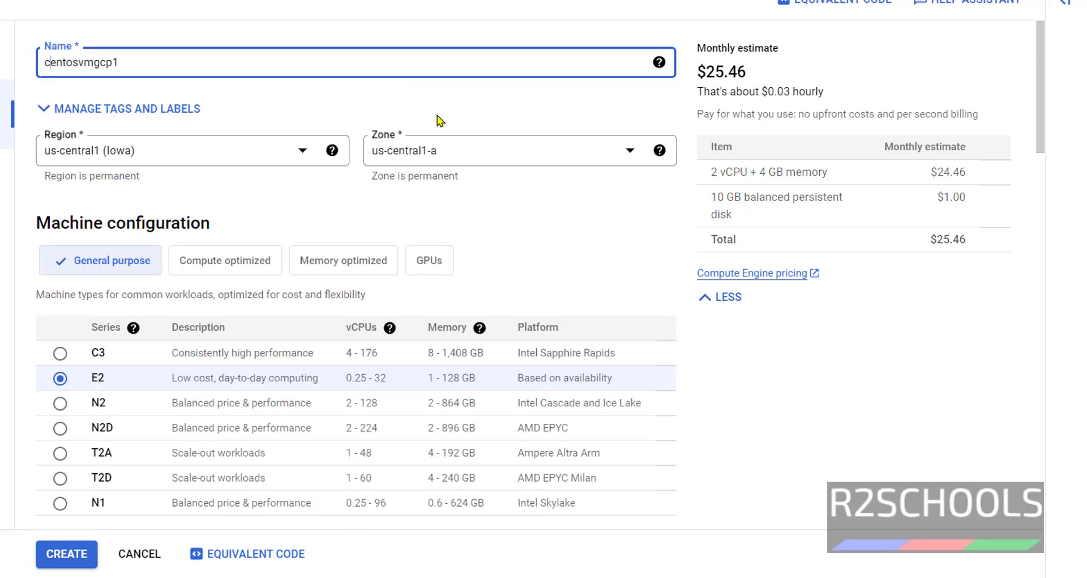
pyautogui.click(232, 121)
# Review the zones offered for us-central1 (Iowa) and the list of regions available for the instance.
pyautogui.click(179, 147)
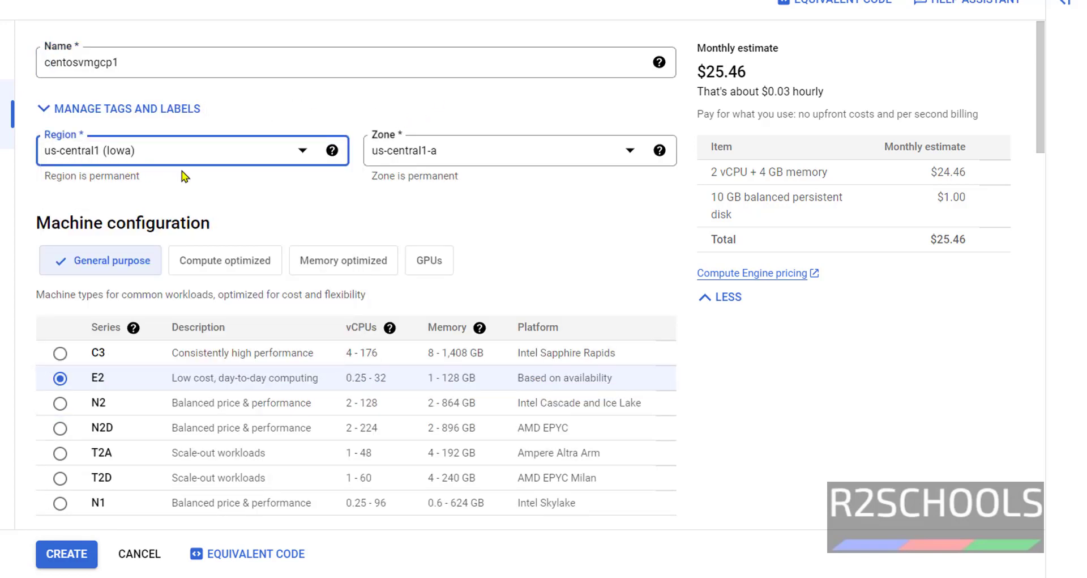
pyautogui.click(455, 162)
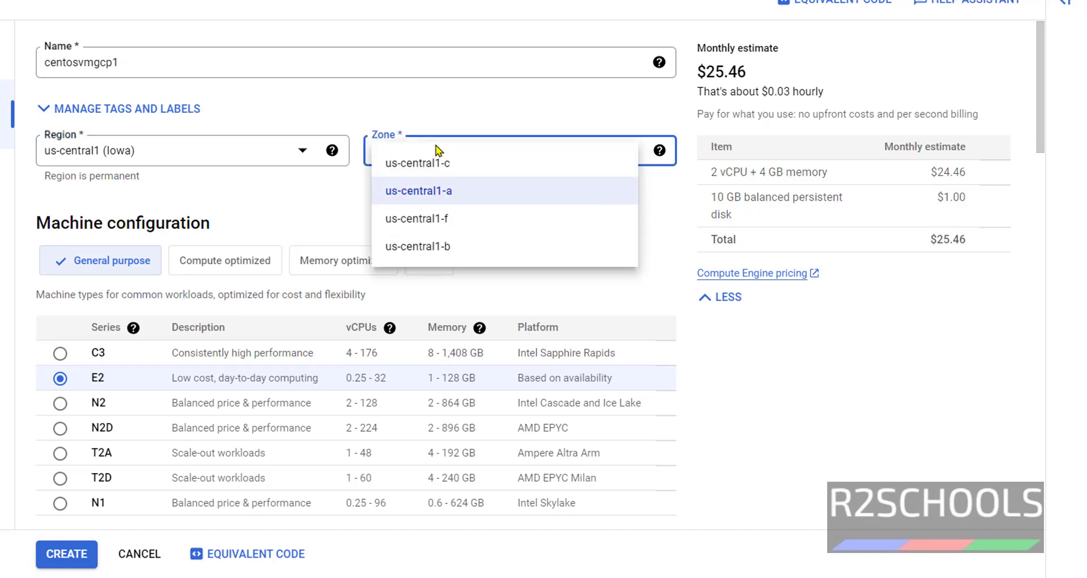
pyautogui.click(153, 152)
pyautogui.click(153, 151)
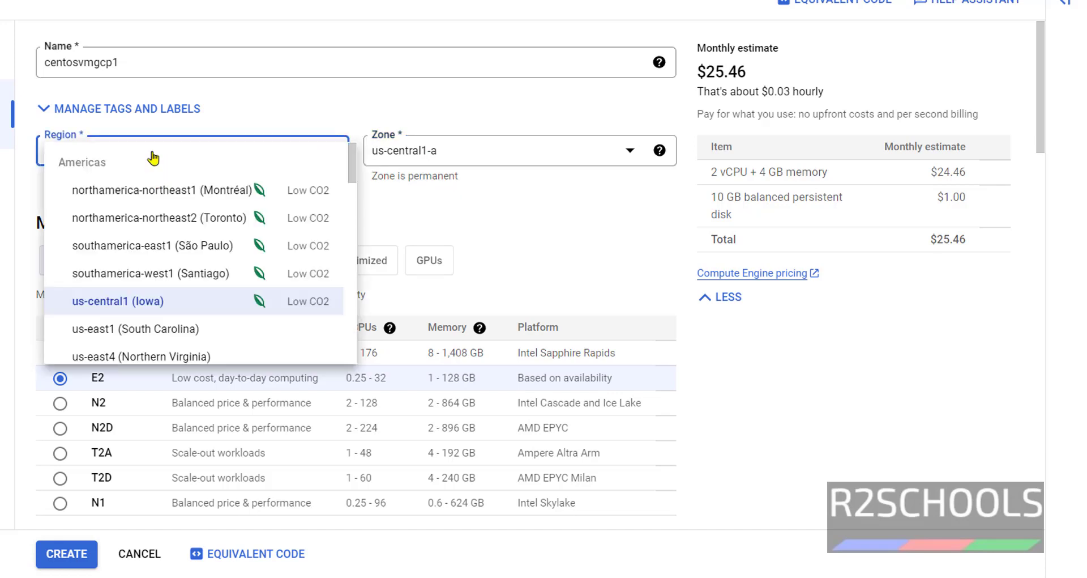
pyautogui.scroll(-10, 182, 200)
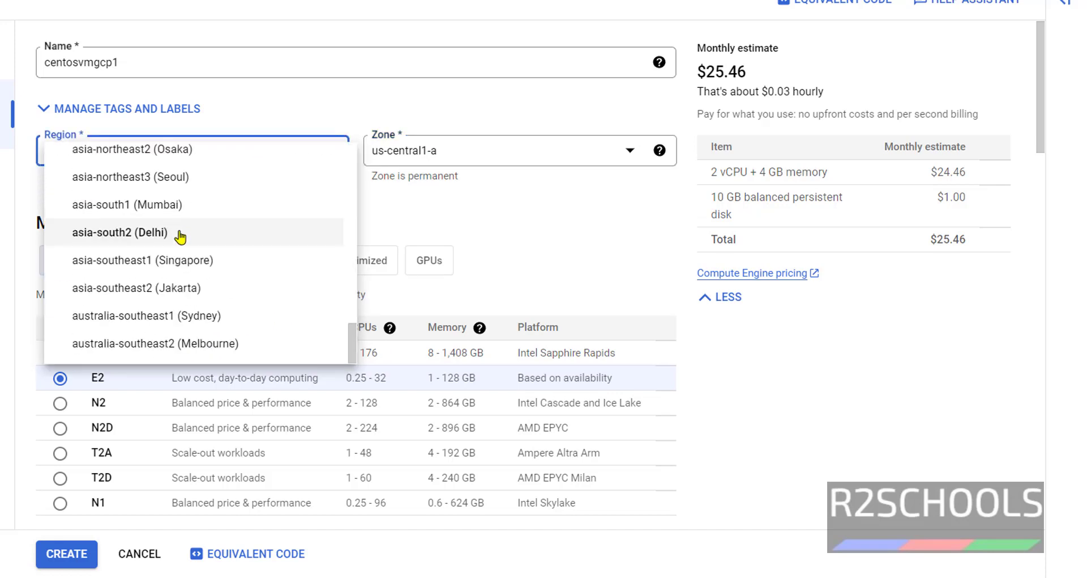
pyautogui.click(434, 216)
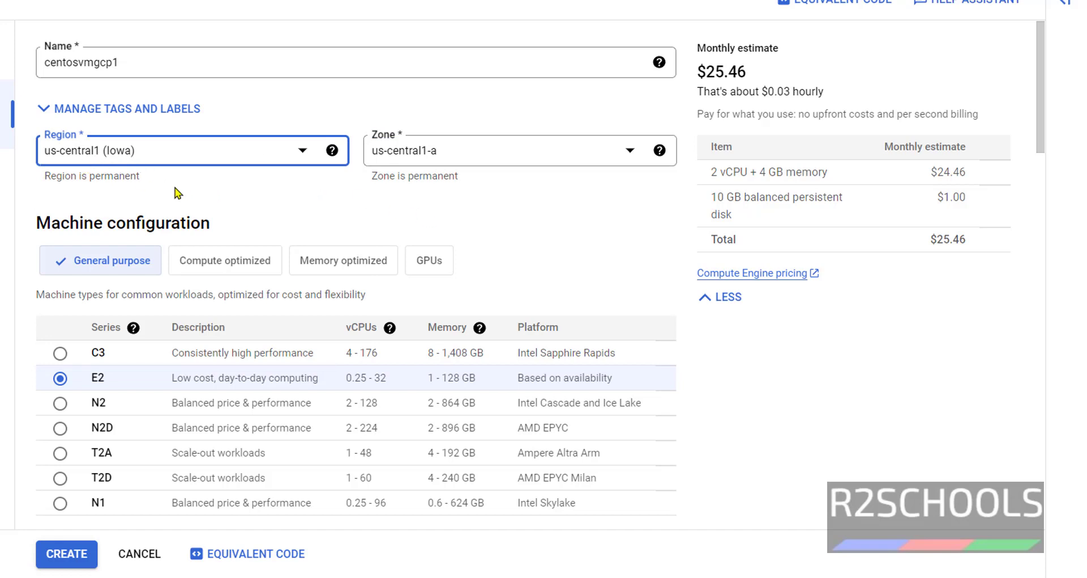
# Examine the General purpose machine series and the monthly cost estimate for E2.
pyautogui.scroll(-3, 239, 192)
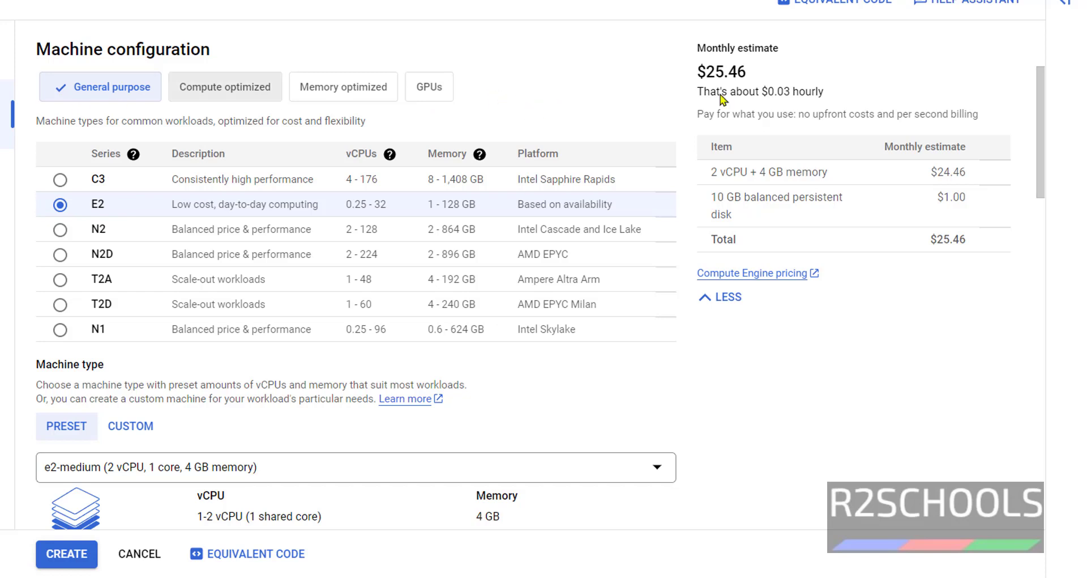
pyautogui.moveTo(747, 72); pyautogui.dragTo(703, 72)
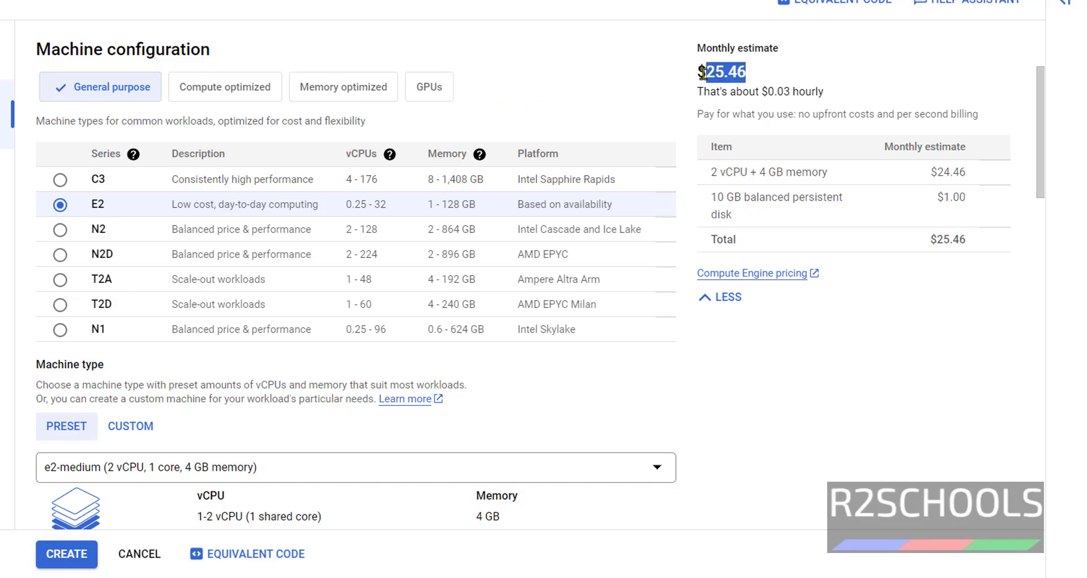
pyautogui.click(61, 215)
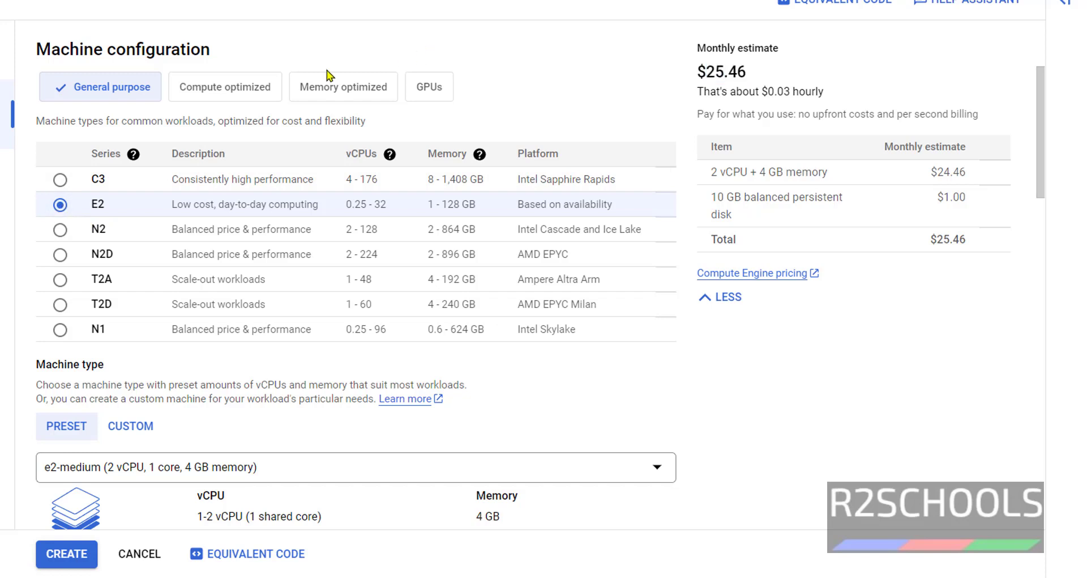
# Compare the monthly estimates of the Compute optimized and Memory optimized families, and view the machine types offered for M2.
pyautogui.click(226, 89)
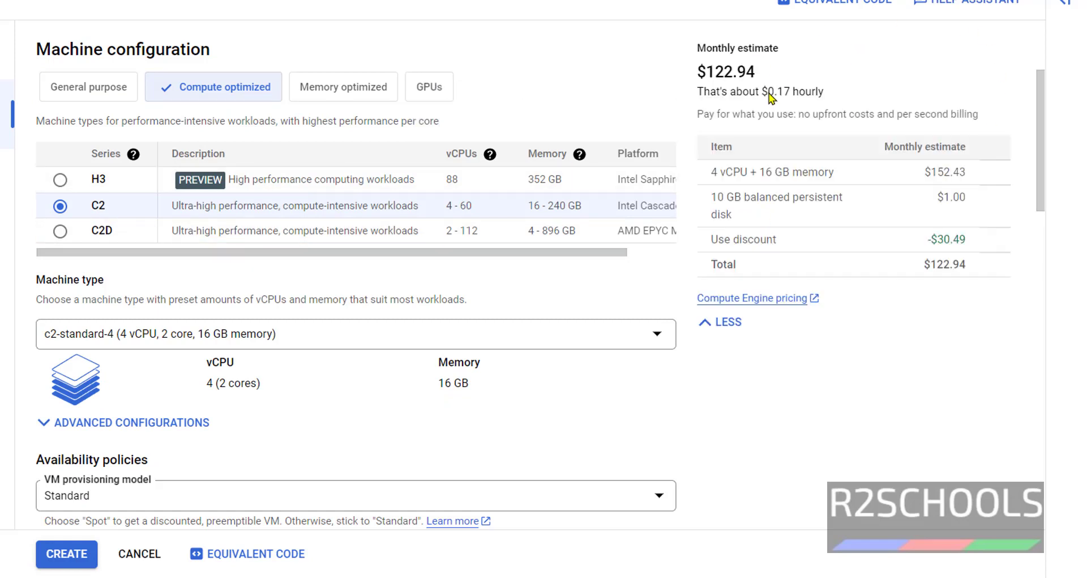
pyautogui.moveTo(759, 72); pyautogui.dragTo(710, 70)
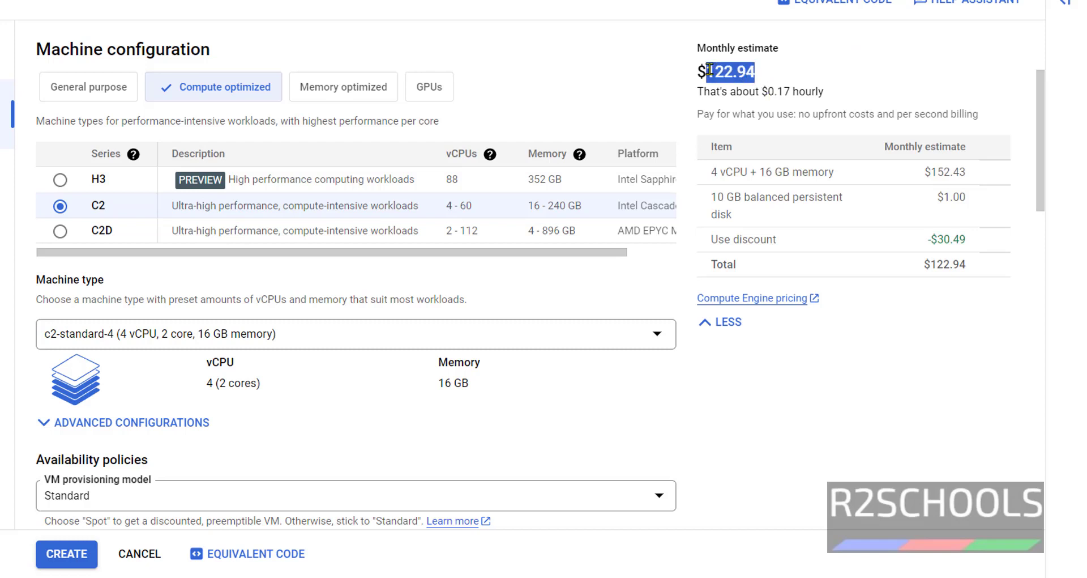
pyautogui.click(344, 97)
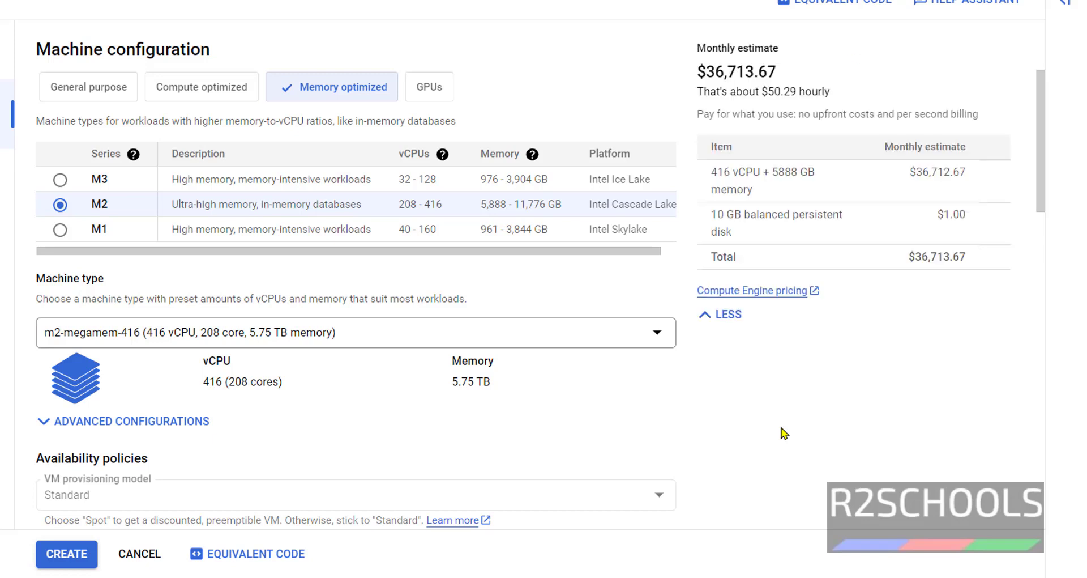
pyautogui.moveTo(792, 71); pyautogui.dragTo(705, 71)
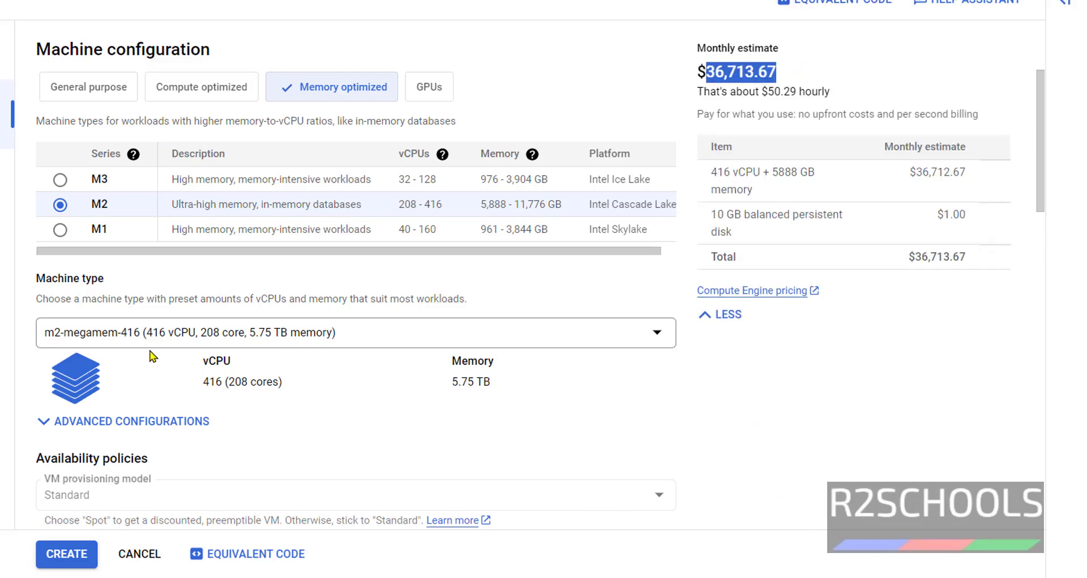
pyautogui.click(248, 340)
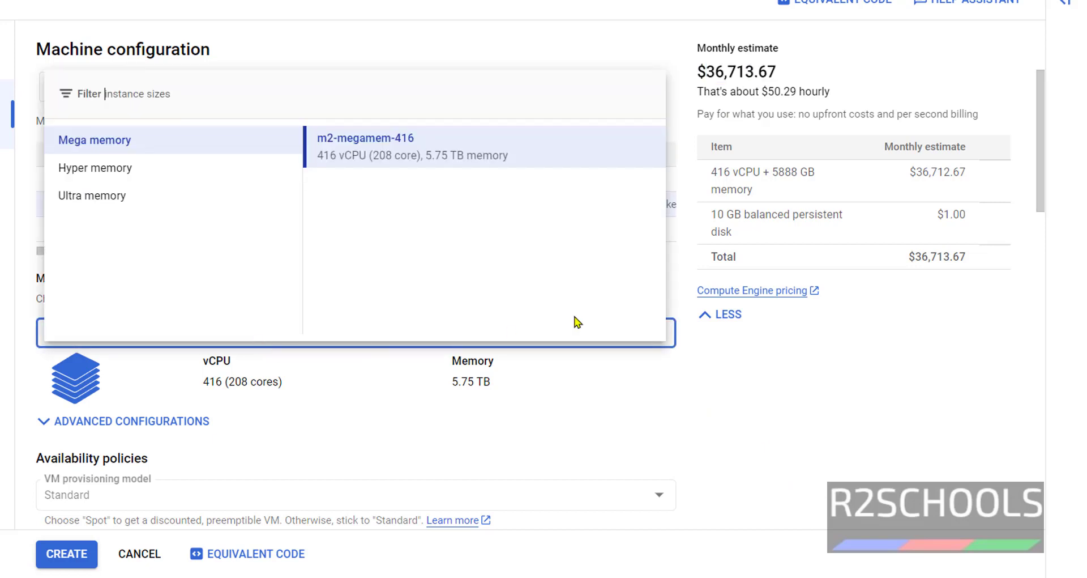
pyautogui.click(759, 418)
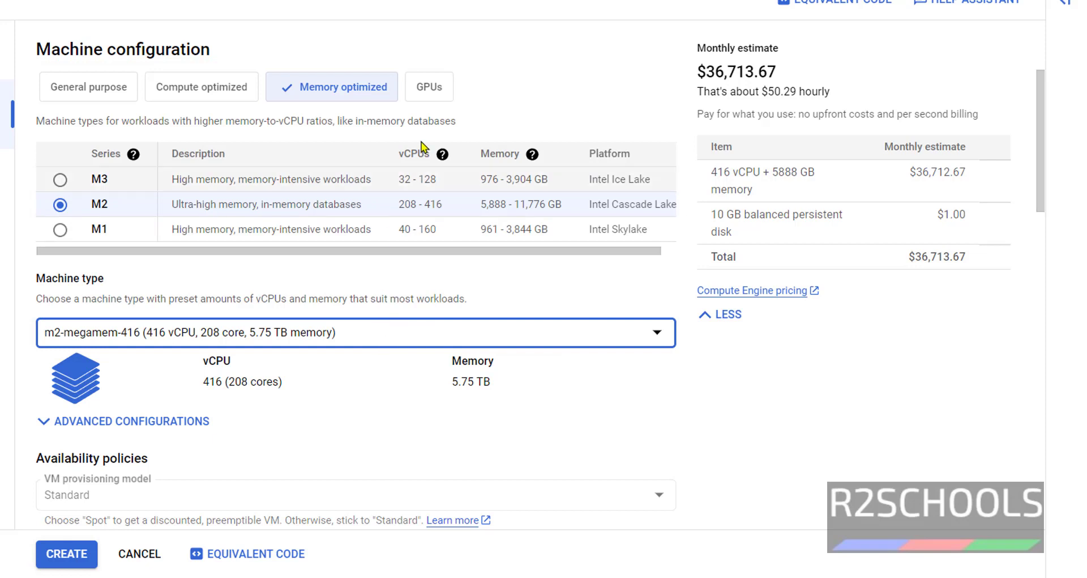
# Switch the machine family to GPUs to view the available GPU types and the monthly estimate.
pyautogui.click(437, 106)
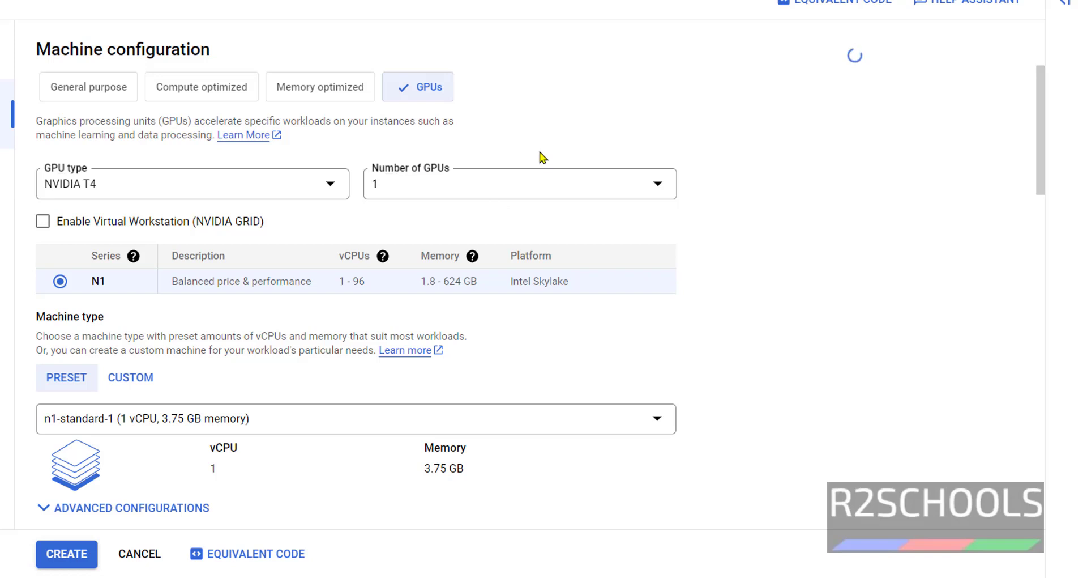
pyautogui.click(277, 188)
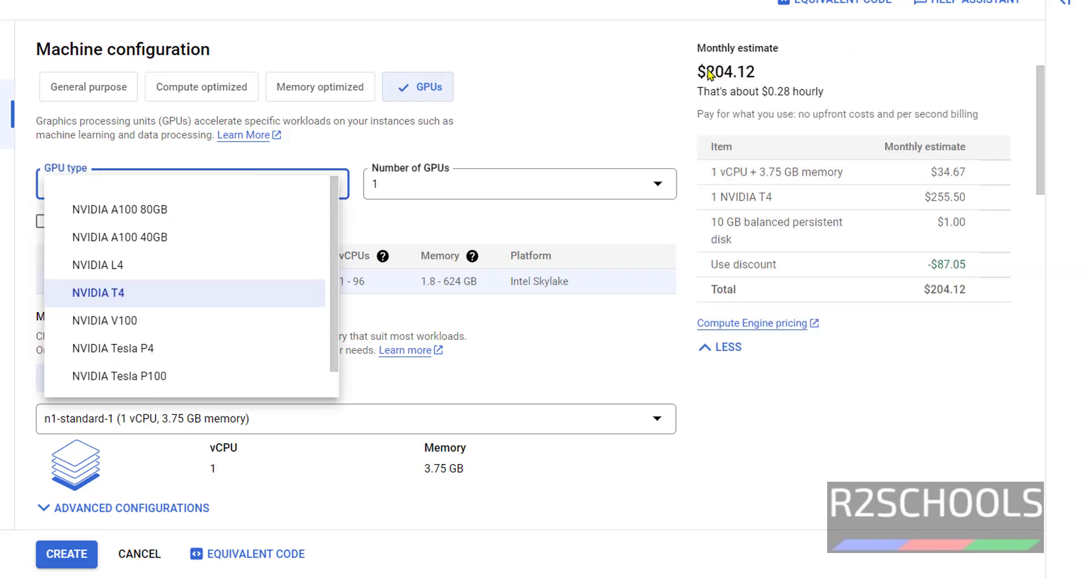
pyautogui.click(785, 68)
pyautogui.press('Tab')
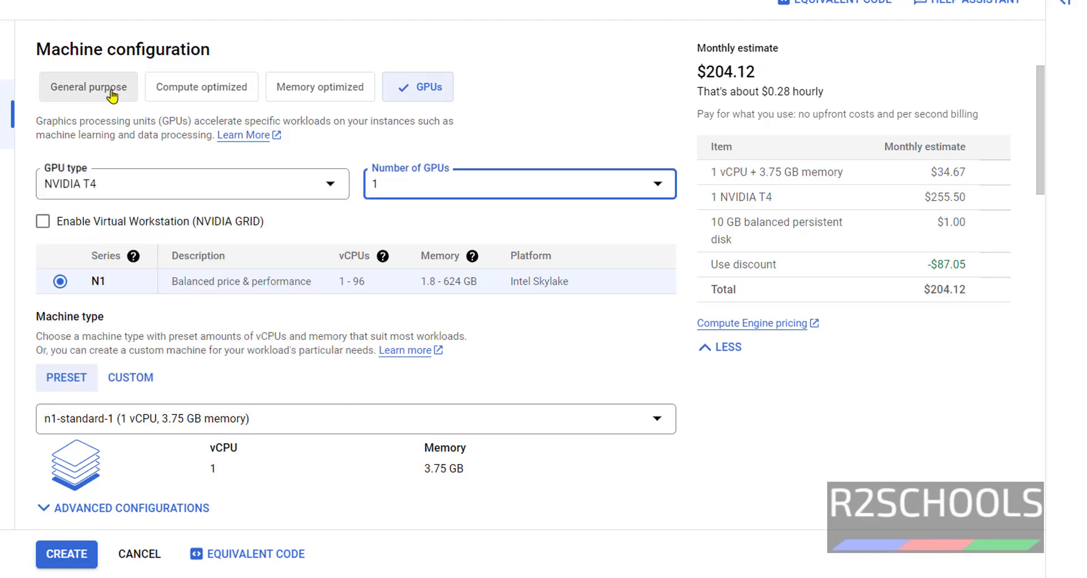
# Return to the General purpose family, check the C3 monthly estimate, and select the E2 series.
pyautogui.click(112, 96)
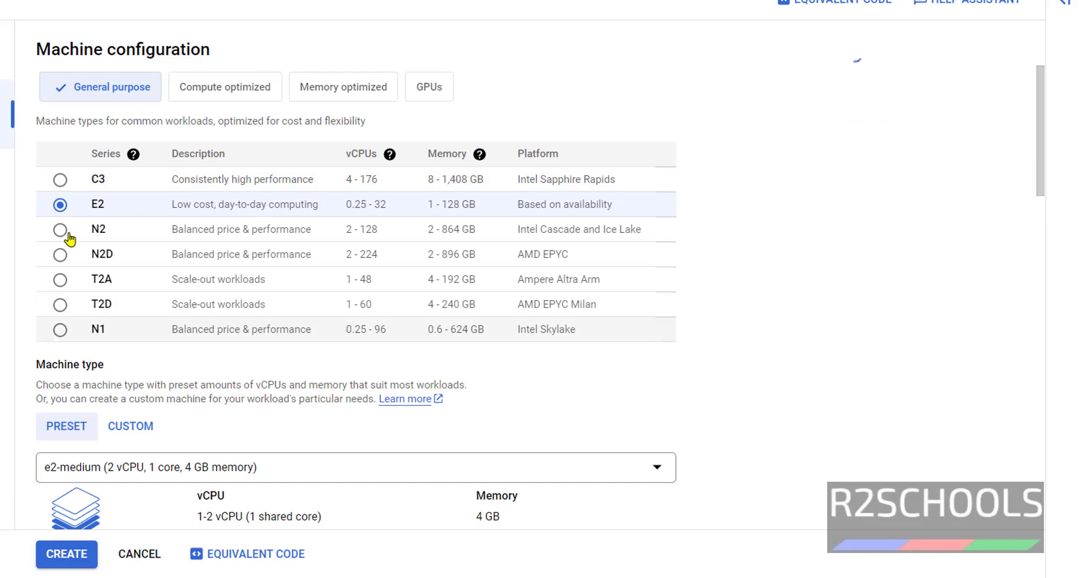
pyautogui.click(60, 180)
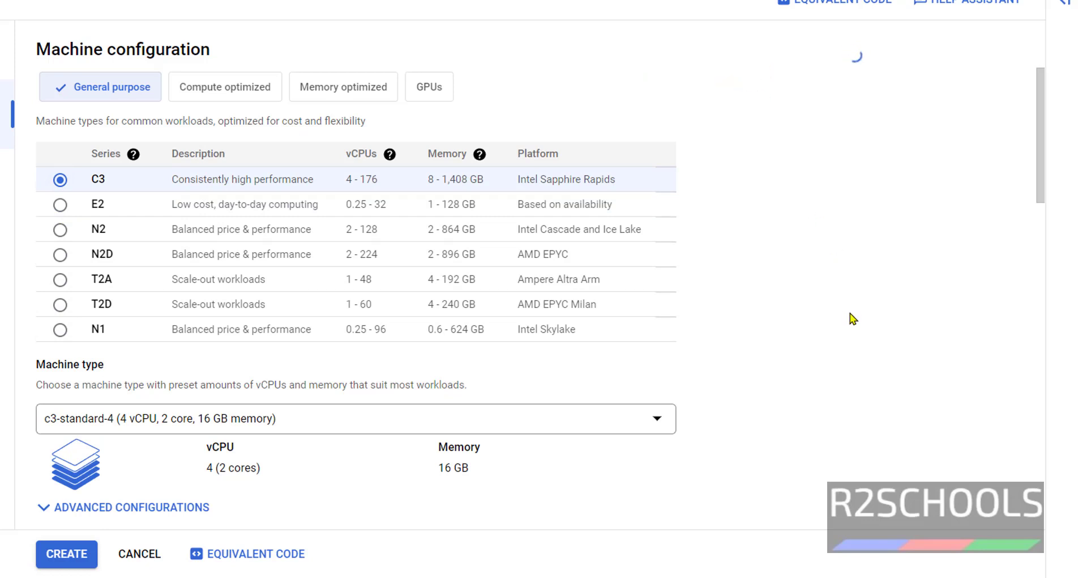
pyautogui.moveTo(755, 71); pyautogui.dragTo(710, 74)
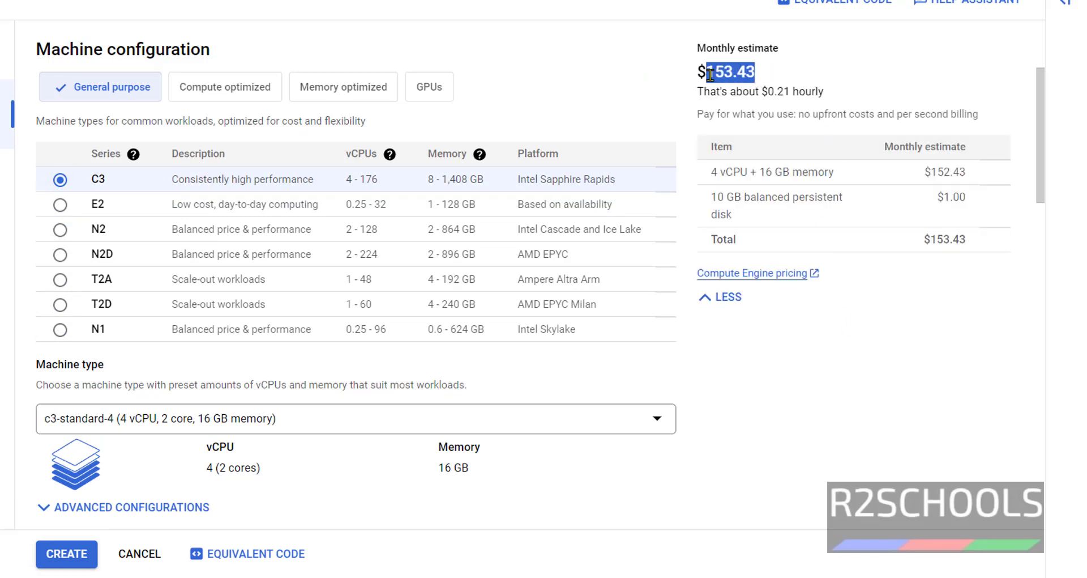
pyautogui.click(60, 205)
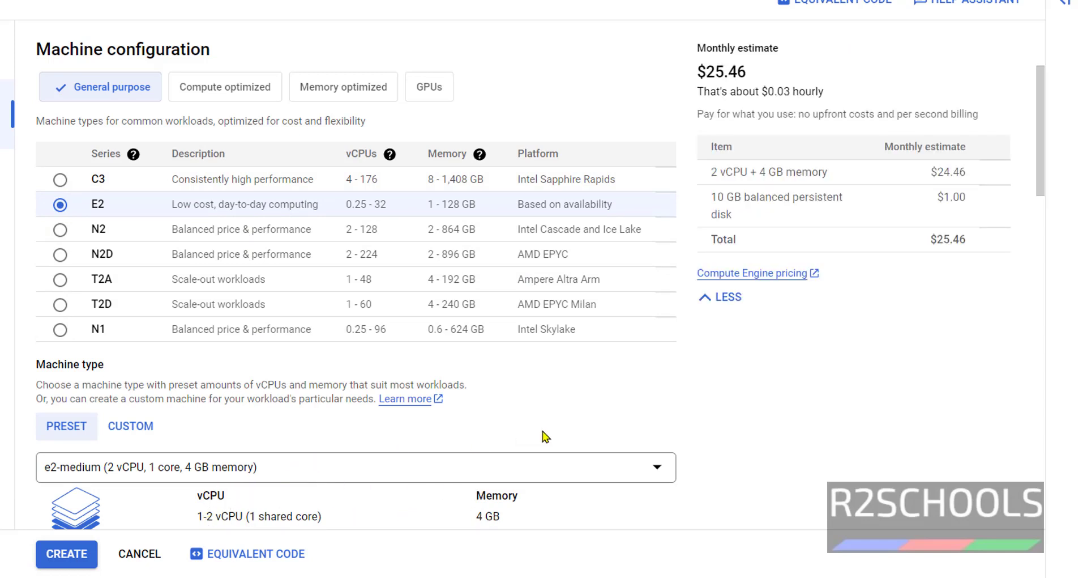
# Try the e2-standard-2 machine type for the E2 series and check its monthly estimate.
pyautogui.scroll(-2, 544, 436)
pyautogui.click(347, 384)
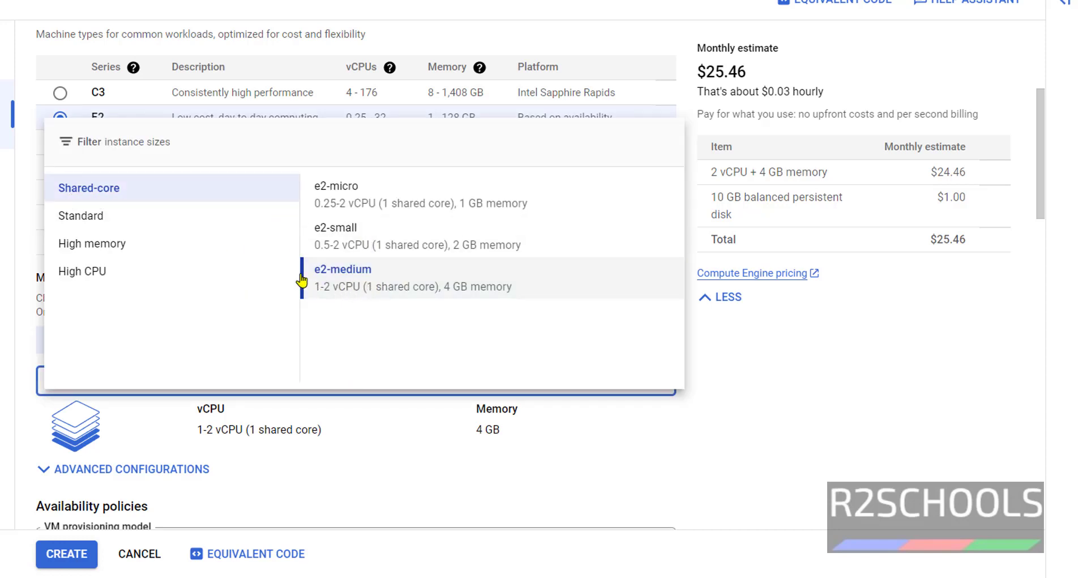
pyautogui.click(105, 225)
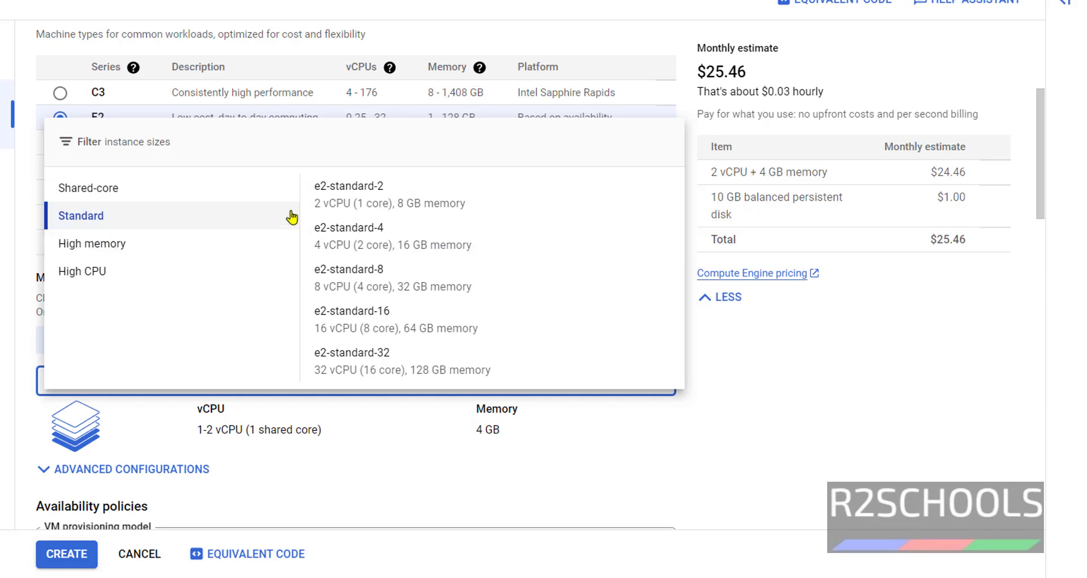
pyautogui.click(374, 205)
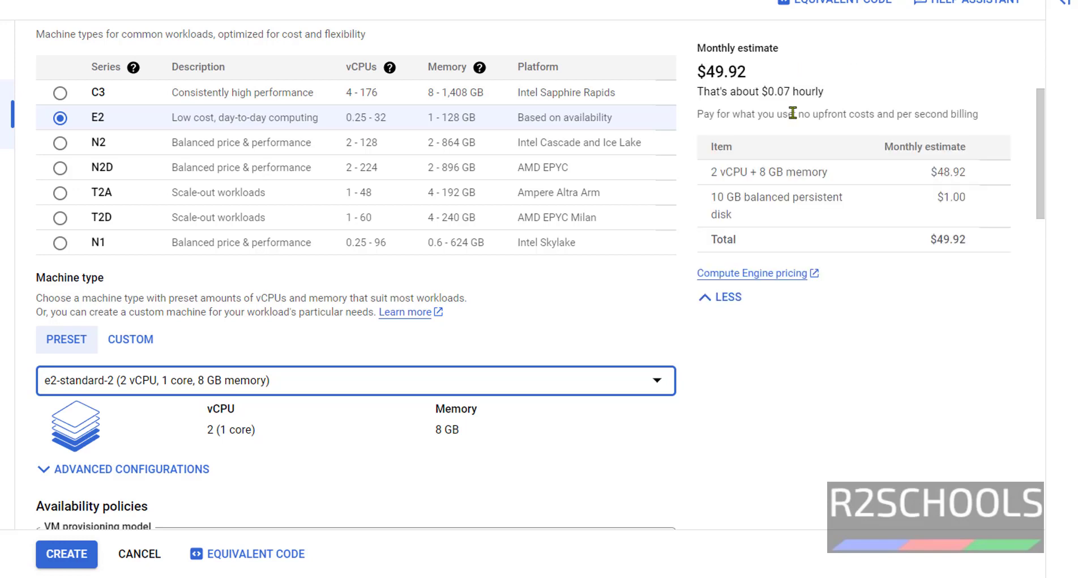
pyautogui.moveTo(744, 72); pyautogui.dragTo(698, 72)
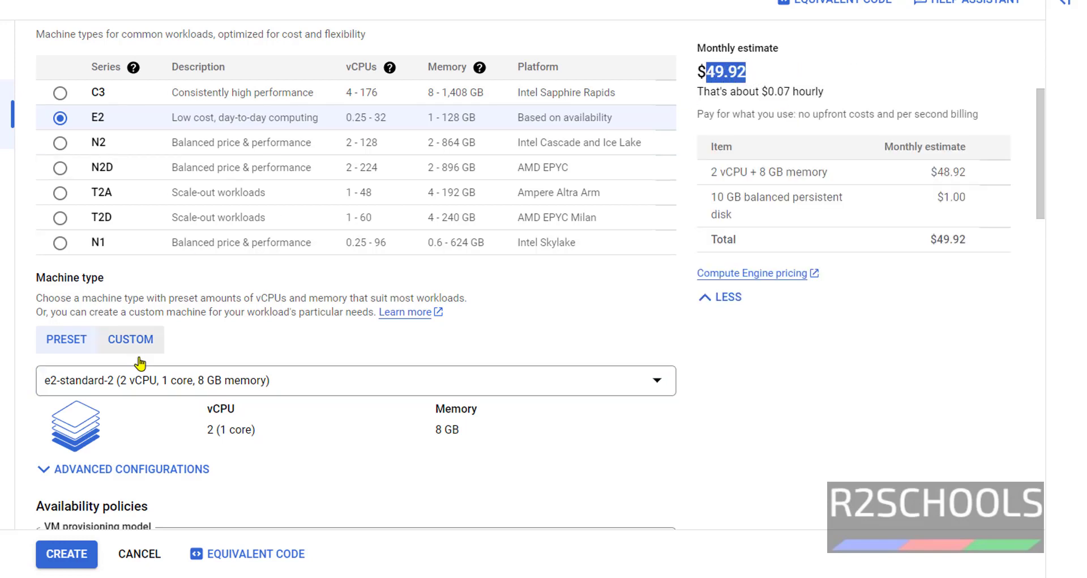
# Check the monthly estimate for the shared-core e2-micro machine type, and set the machine type to e2-medium.
pyautogui.click(143, 382)
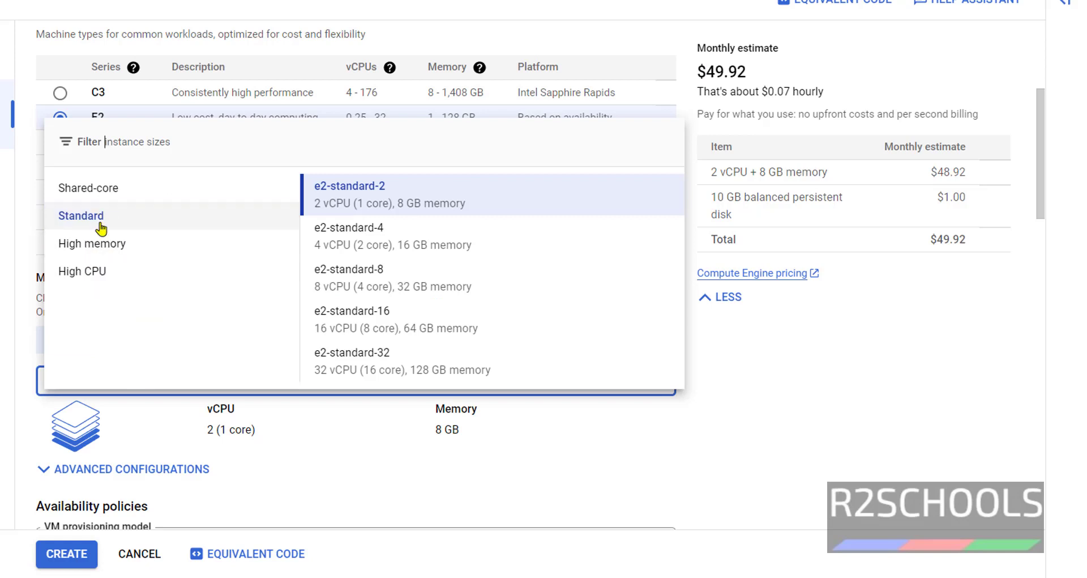
pyautogui.click(93, 194)
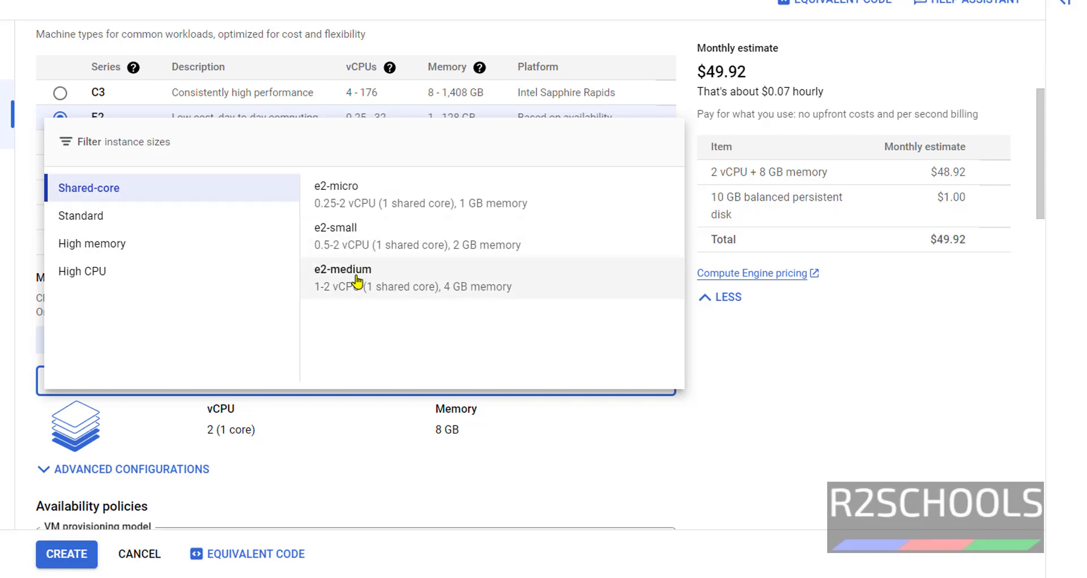
pyautogui.click(360, 205)
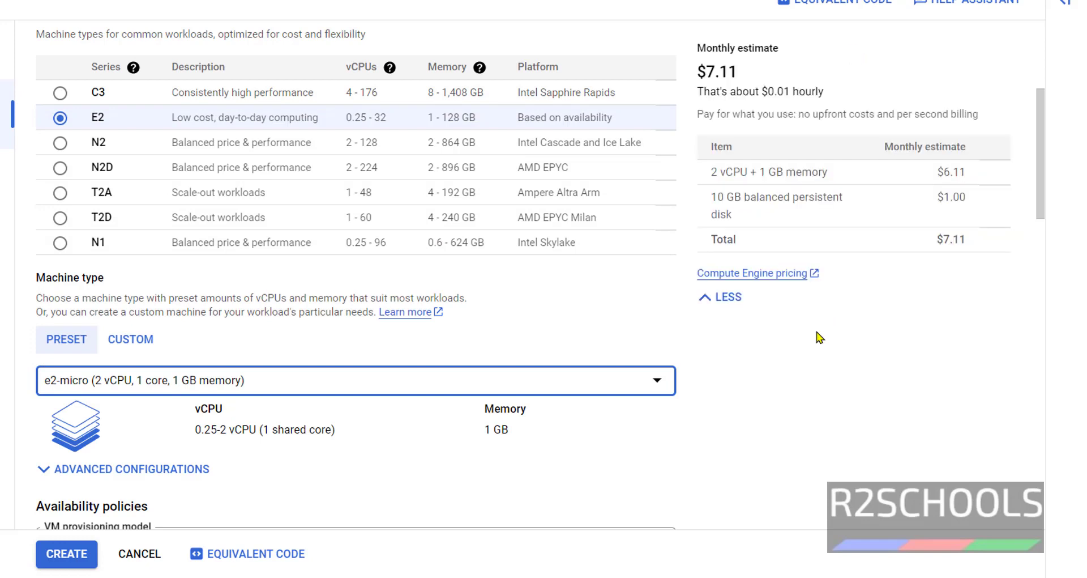
pyautogui.doubleClick(735, 75)
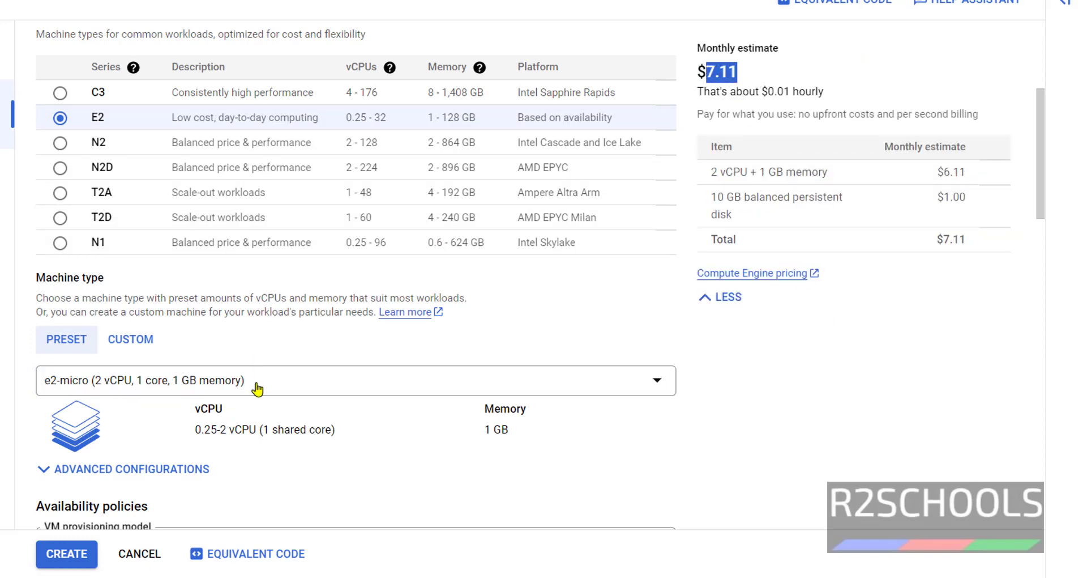
pyautogui.click(258, 388)
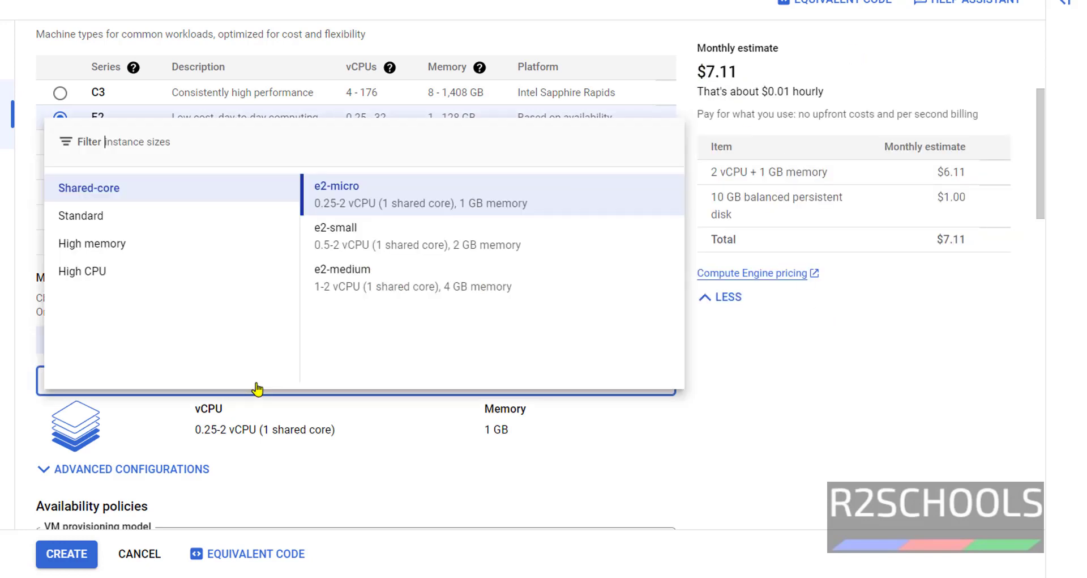
pyautogui.click(367, 286)
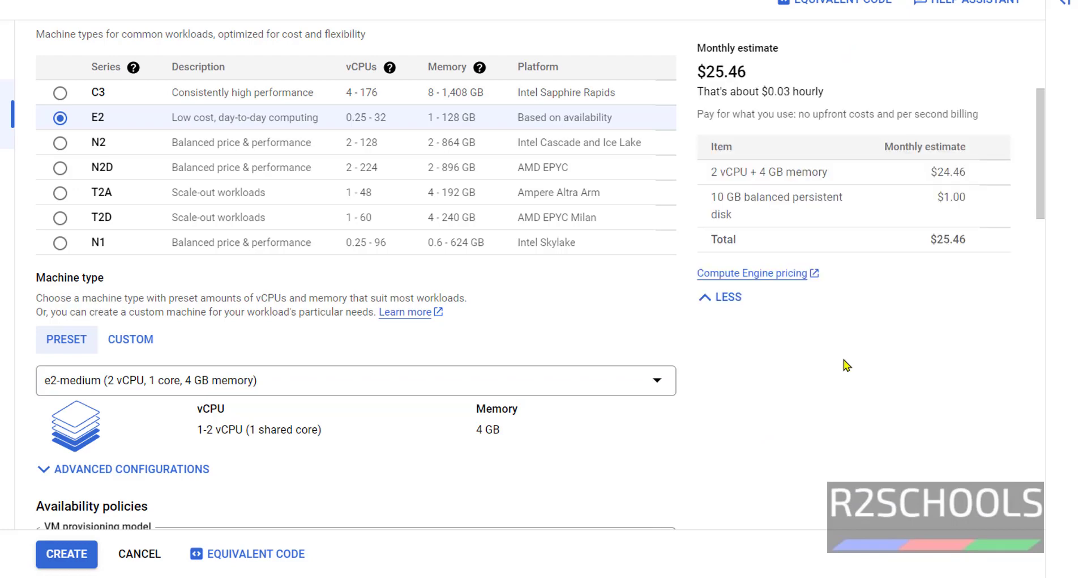
# View the VM provisioning models in the availability policies and select Standard.
pyautogui.scroll(-5, 837, 380)
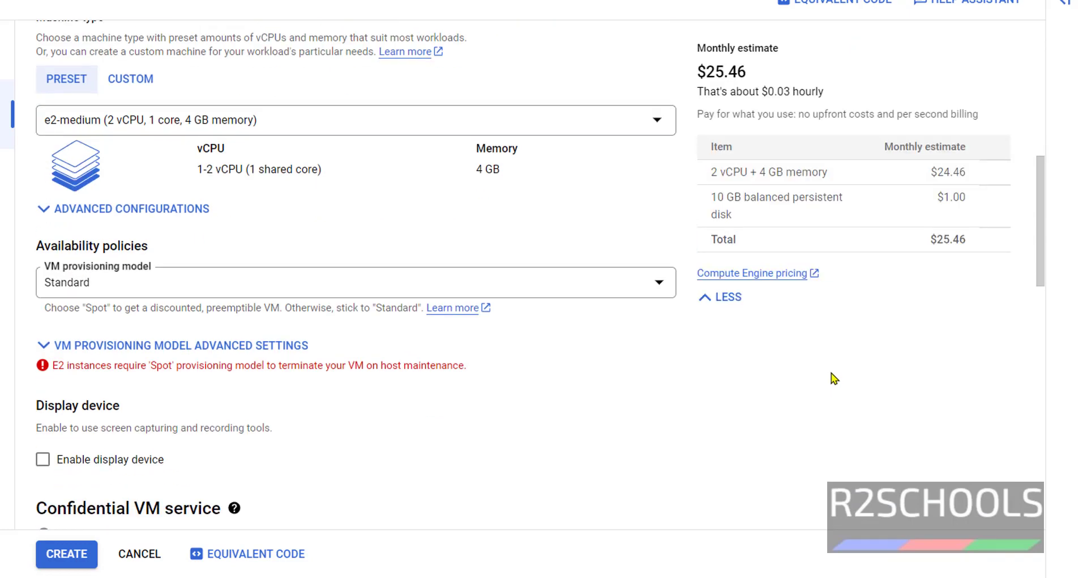
pyautogui.click(181, 292)
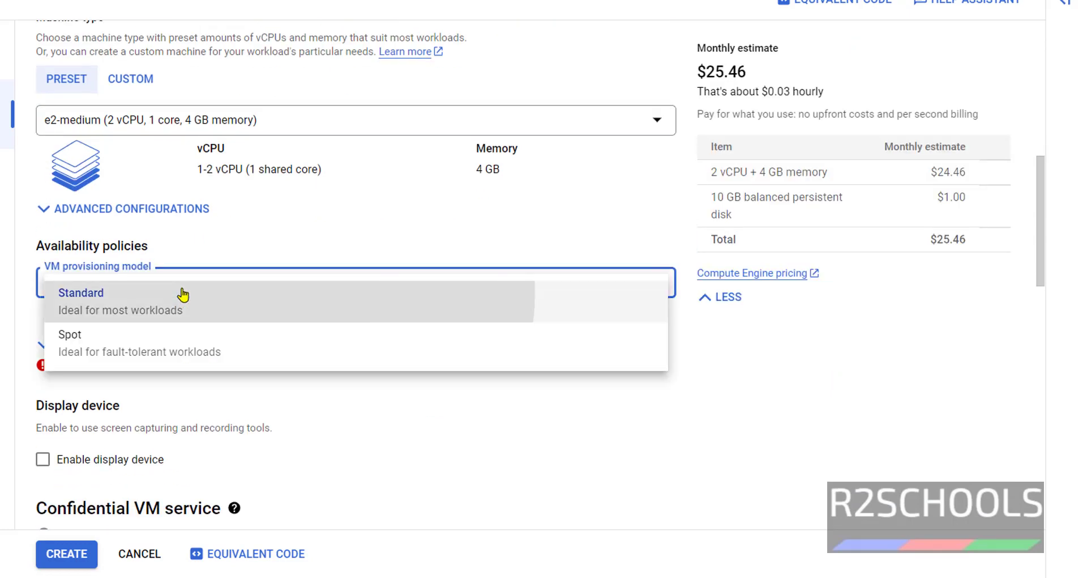
pyautogui.click(183, 293)
pyautogui.click(182, 293)
pyautogui.click(183, 294)
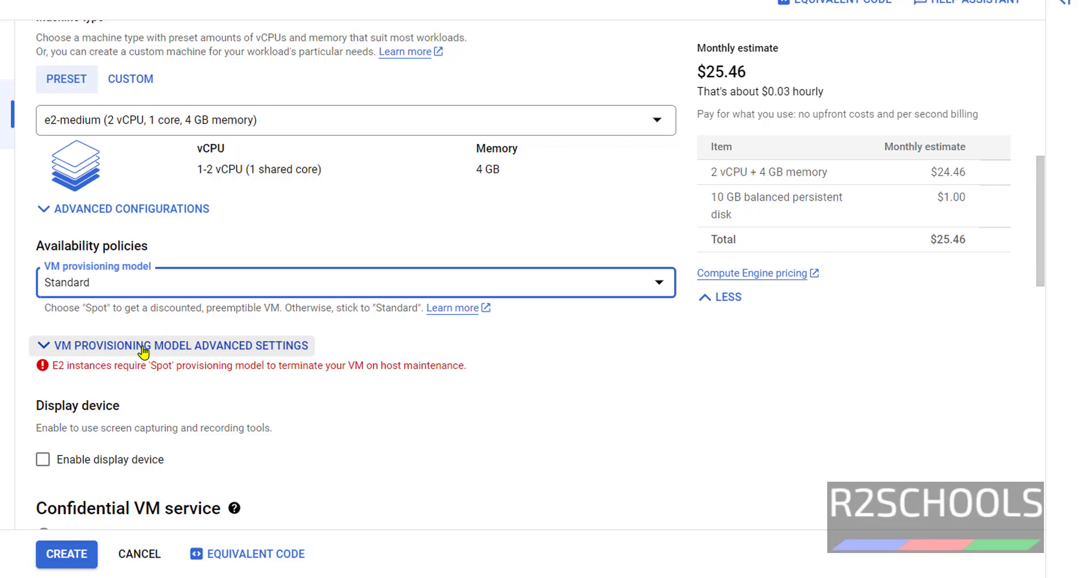
# Set the VM's host maintenance behaviour to Migrate VM instance (Recommended) and keep automatic restart On (recommended).
pyautogui.click(143, 348)
pyautogui.scroll(-2, 284, 347)
pyautogui.click(280, 329)
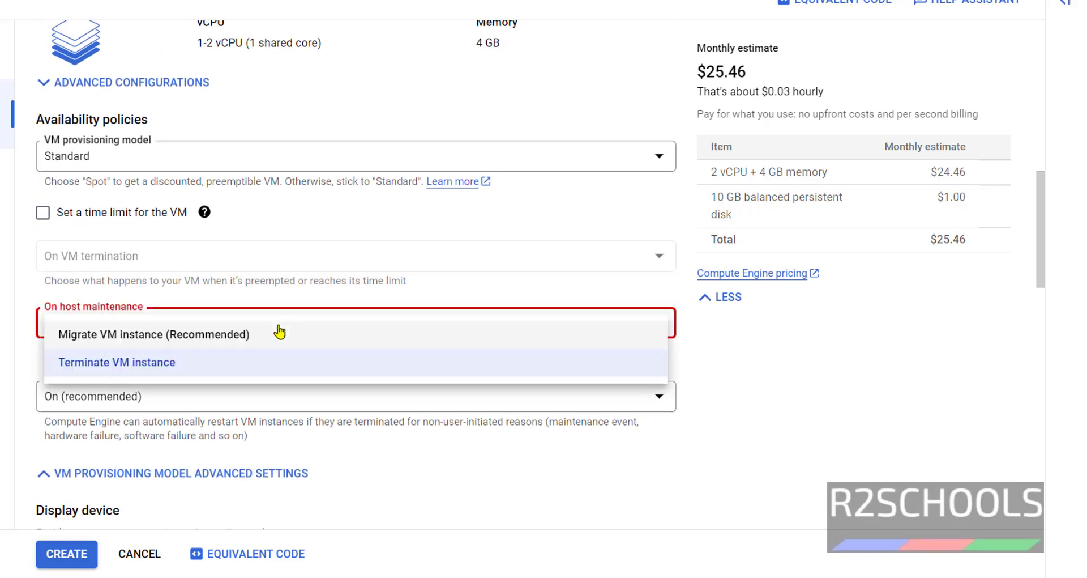
pyautogui.click(236, 338)
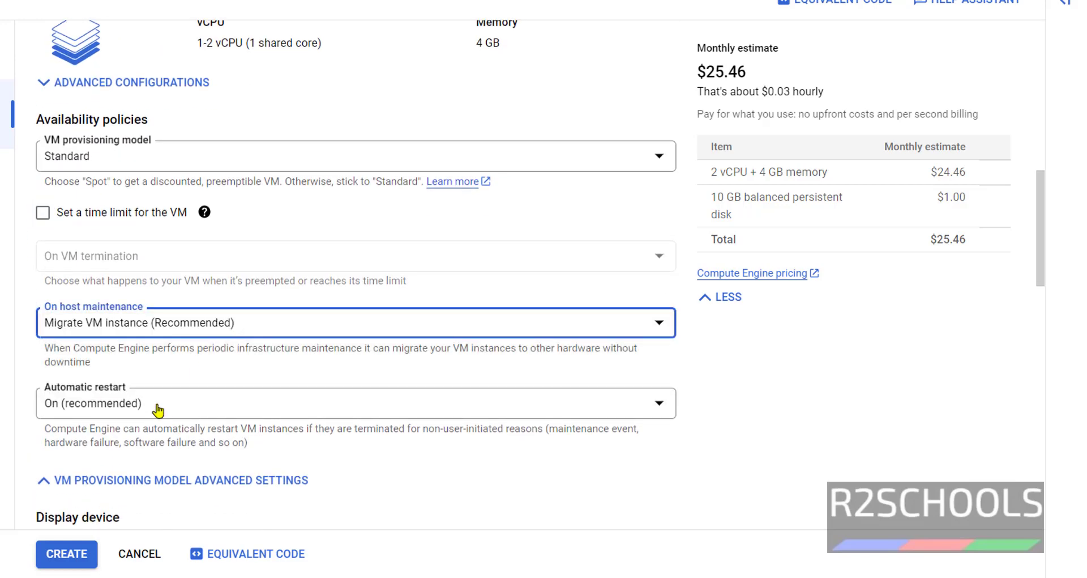
pyautogui.click(116, 404)
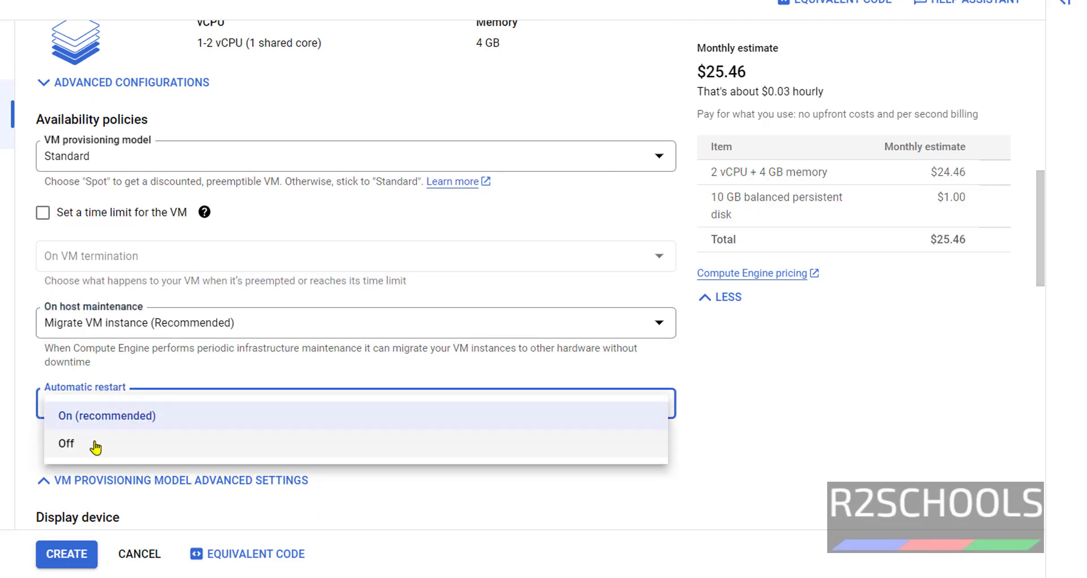
pyautogui.click(400, 400)
# Review the boot disk's default image and size.
pyautogui.scroll(-8, 631, 354)
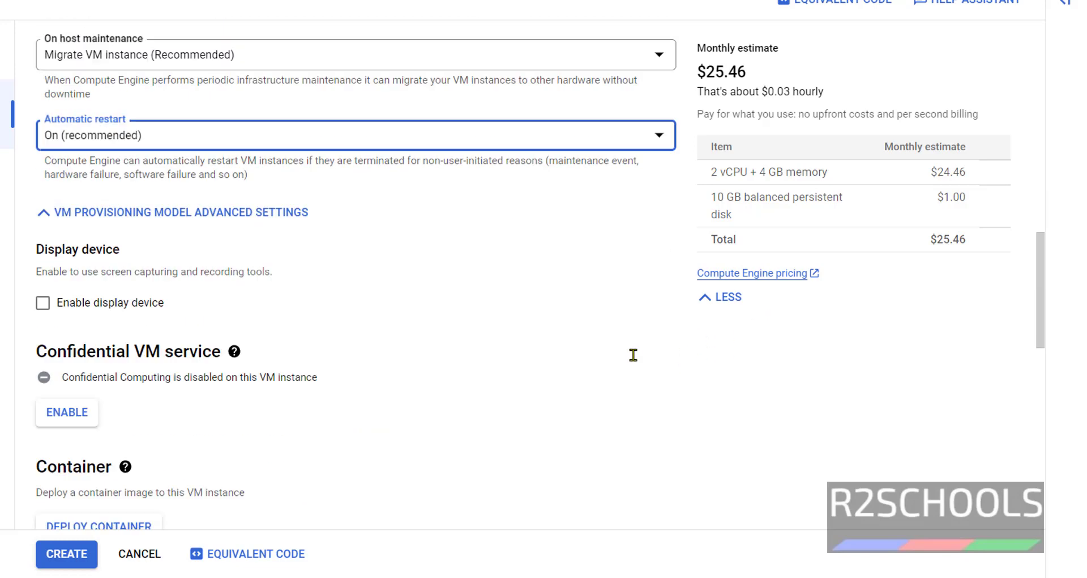
pyautogui.scroll(-3, 389, 391)
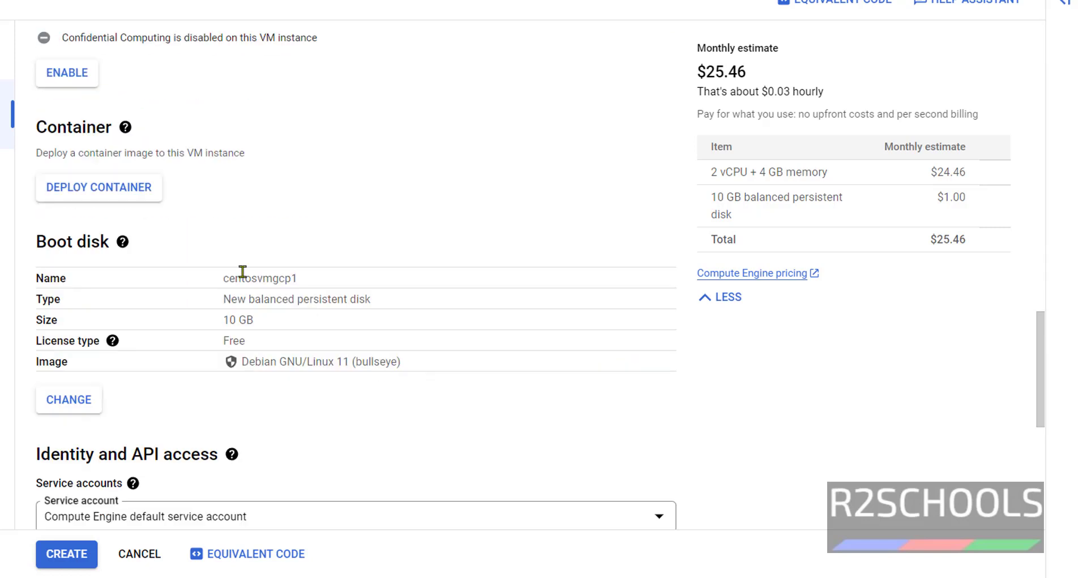
pyautogui.scroll(-3, 237, 268)
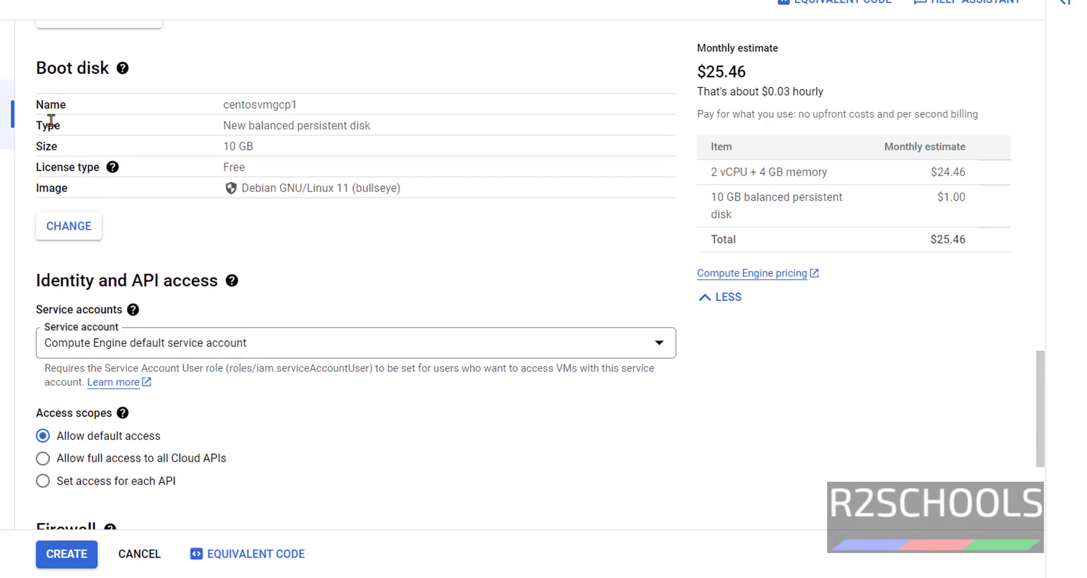
pyautogui.moveTo(244, 188); pyautogui.dragTo(412, 195)
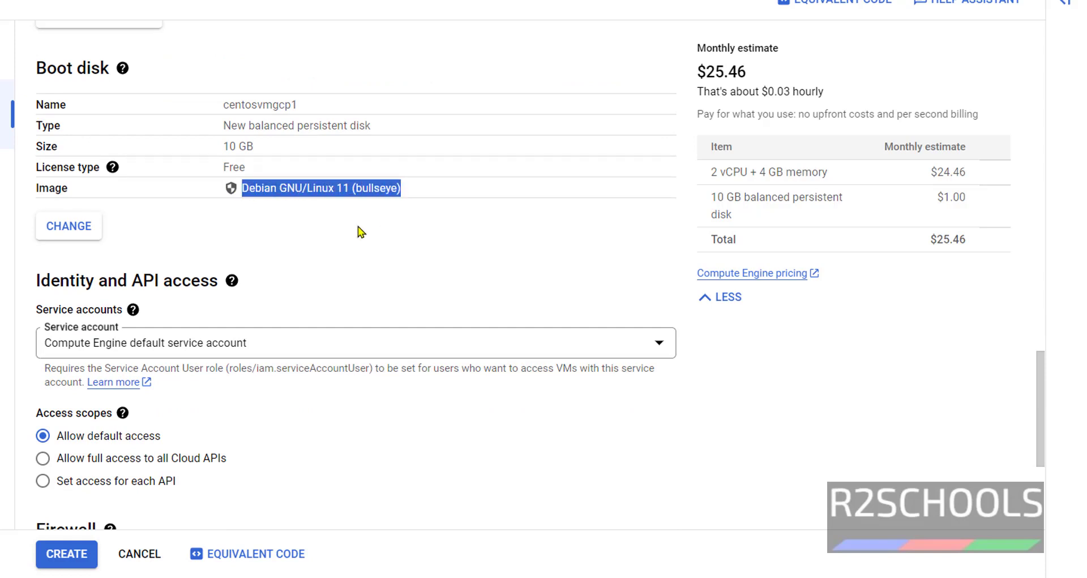
pyautogui.click(220, 220)
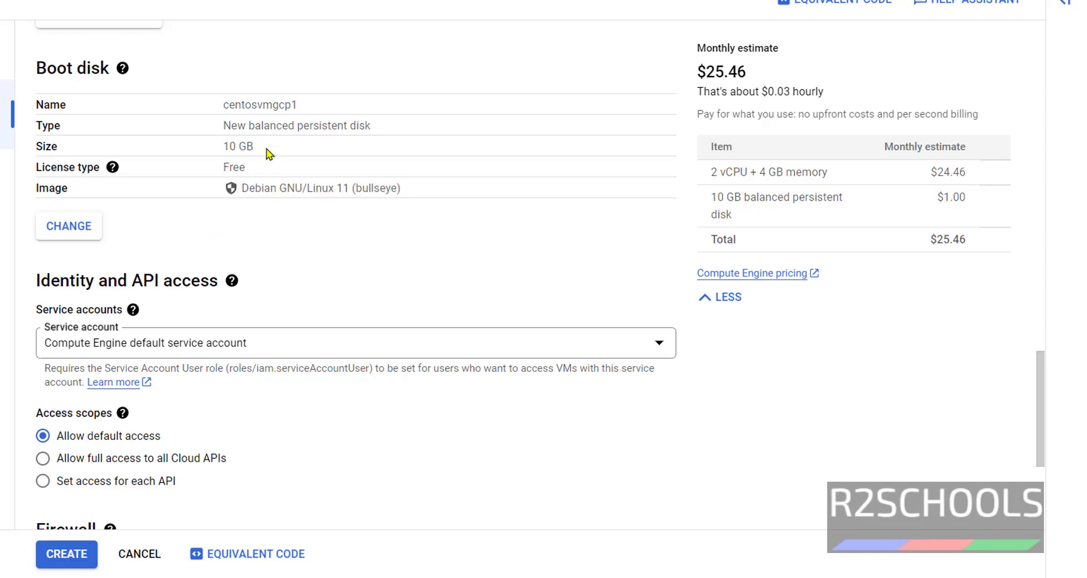
pyautogui.moveTo(258, 147); pyautogui.dragTo(232, 146)
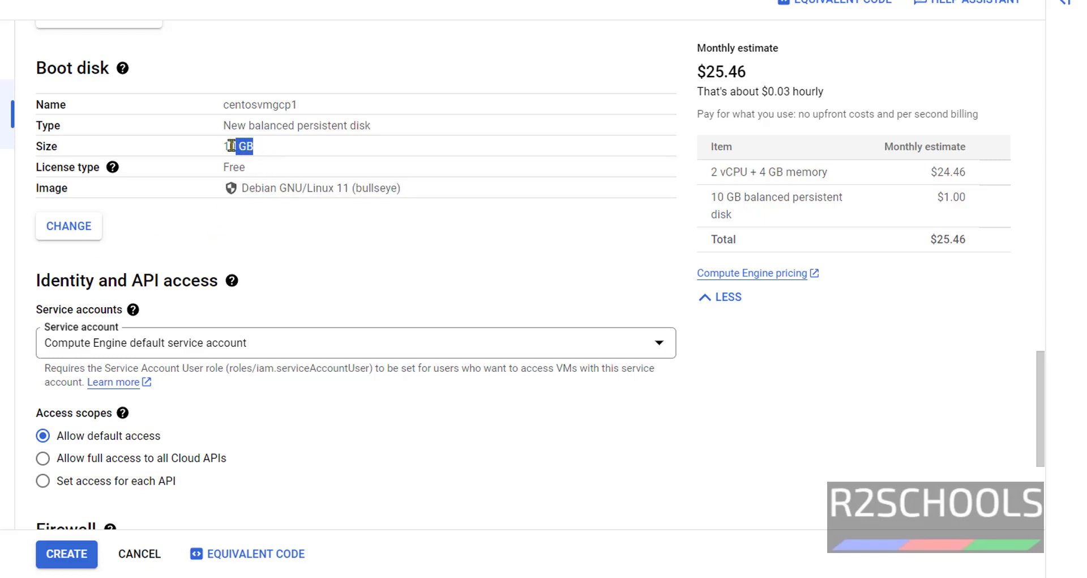
pyautogui.click(174, 232)
# Change the boot disk to a CentOS public image on a 40 GB balanced persistent disk.
pyautogui.click(73, 233)
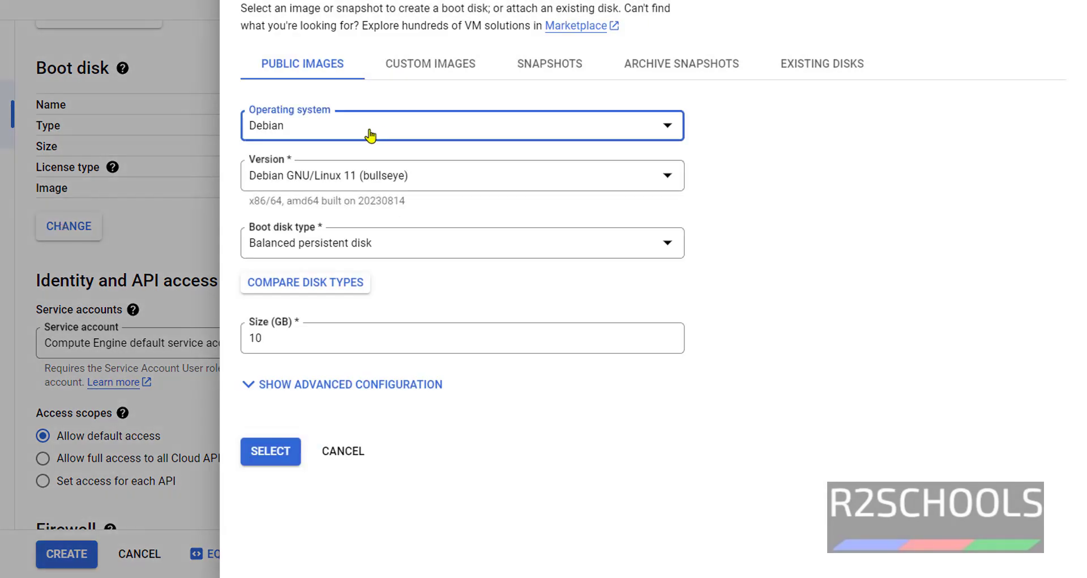
pyautogui.click(369, 135)
pyautogui.click(302, 187)
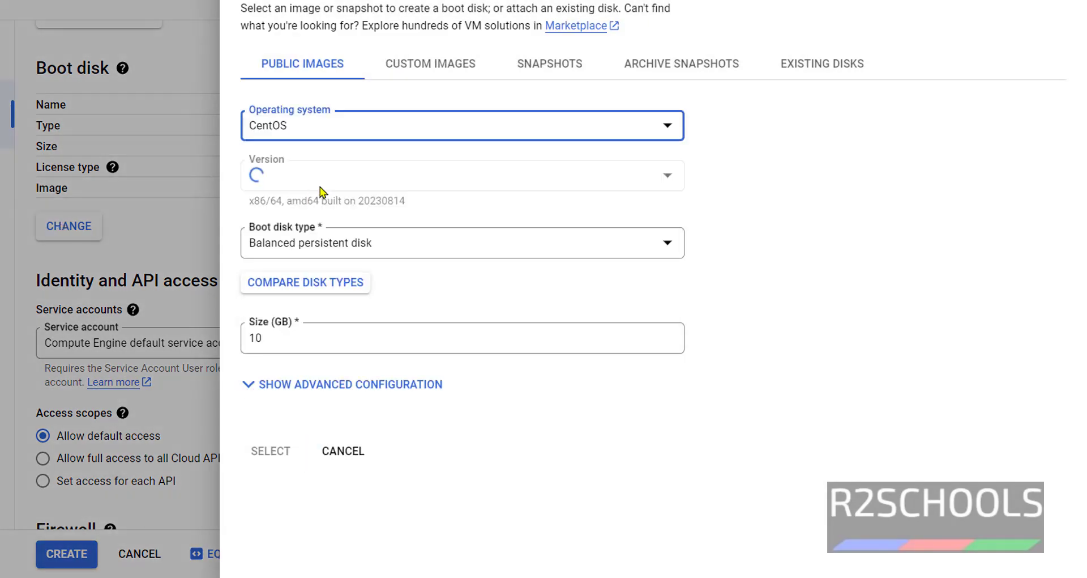
pyautogui.click(425, 249)
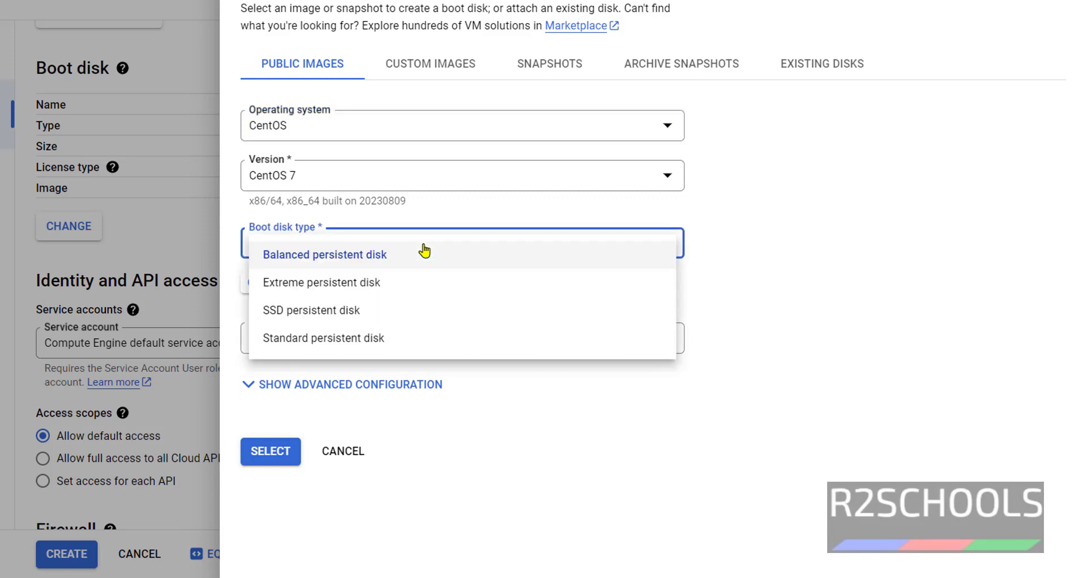
pyautogui.click(723, 264)
pyautogui.doubleClick(288, 339)
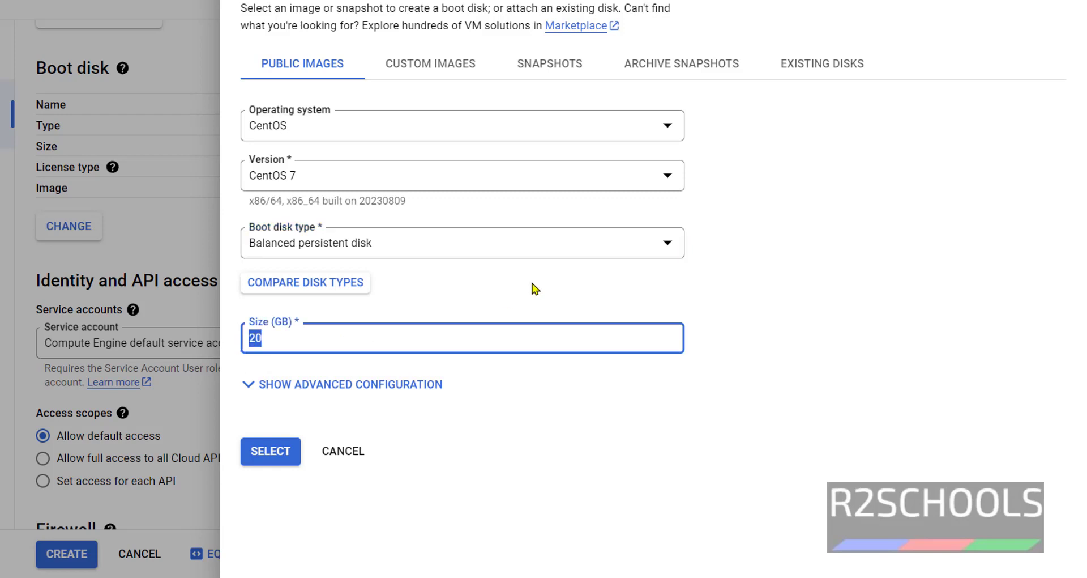
pyautogui.write('4')
pyautogui.click(272, 453)
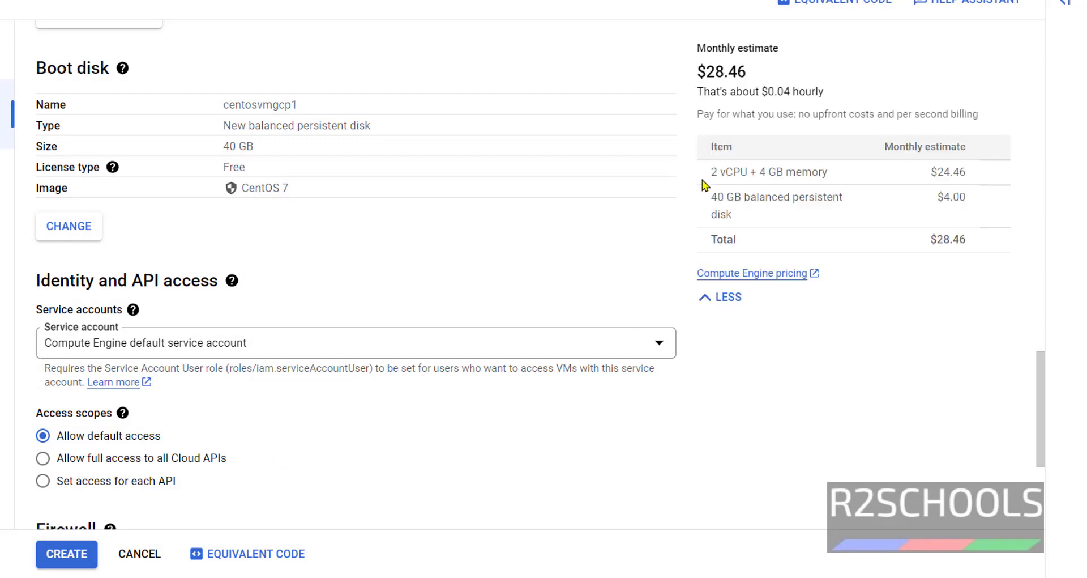
# Check the monthly cost of the enlarged boot disk, set its size to 20 GB, and recheck the disk cost.
pyautogui.moveTo(711, 73); pyautogui.dragTo(752, 73)
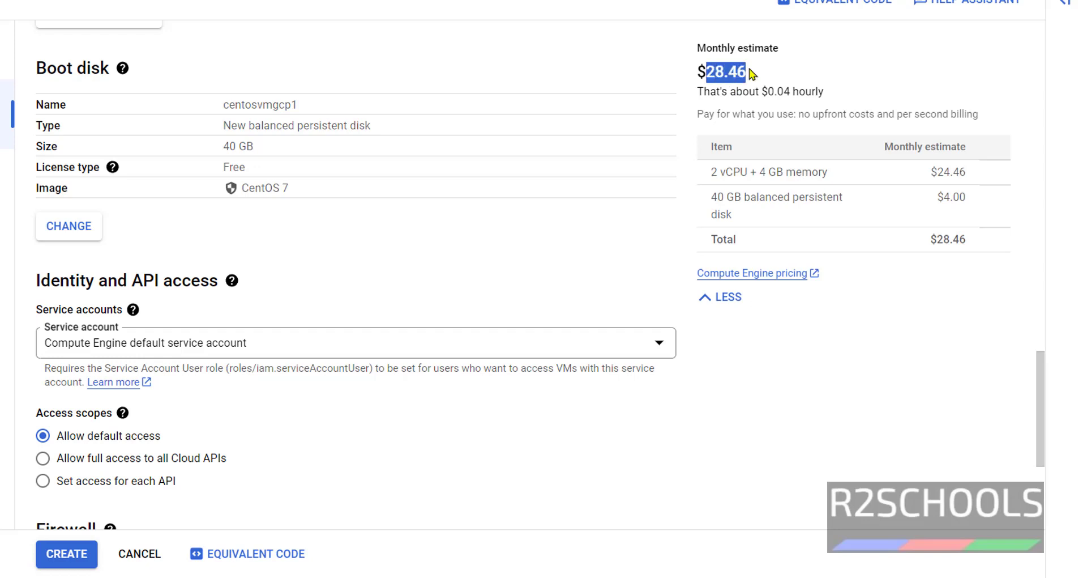
pyautogui.doubleClick(943, 202)
pyautogui.click(59, 229)
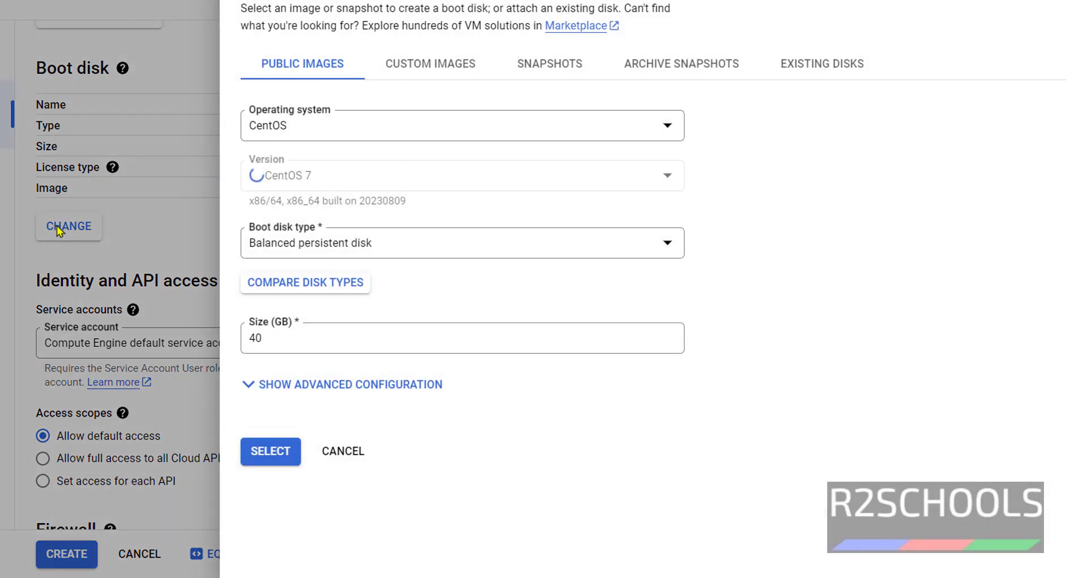
pyautogui.doubleClick(335, 338)
pyautogui.write('20')
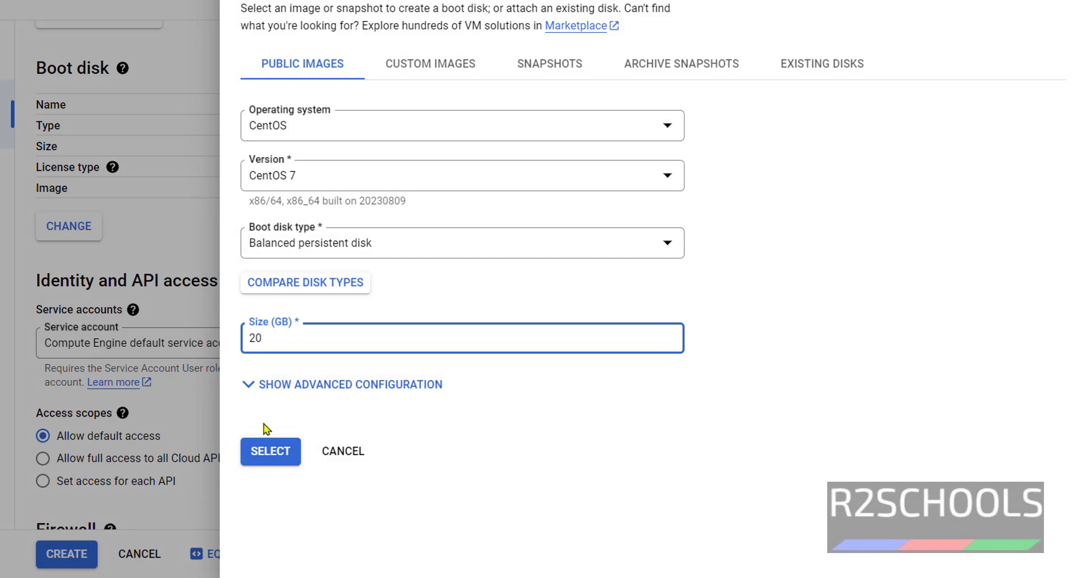
pyautogui.click(270, 448)
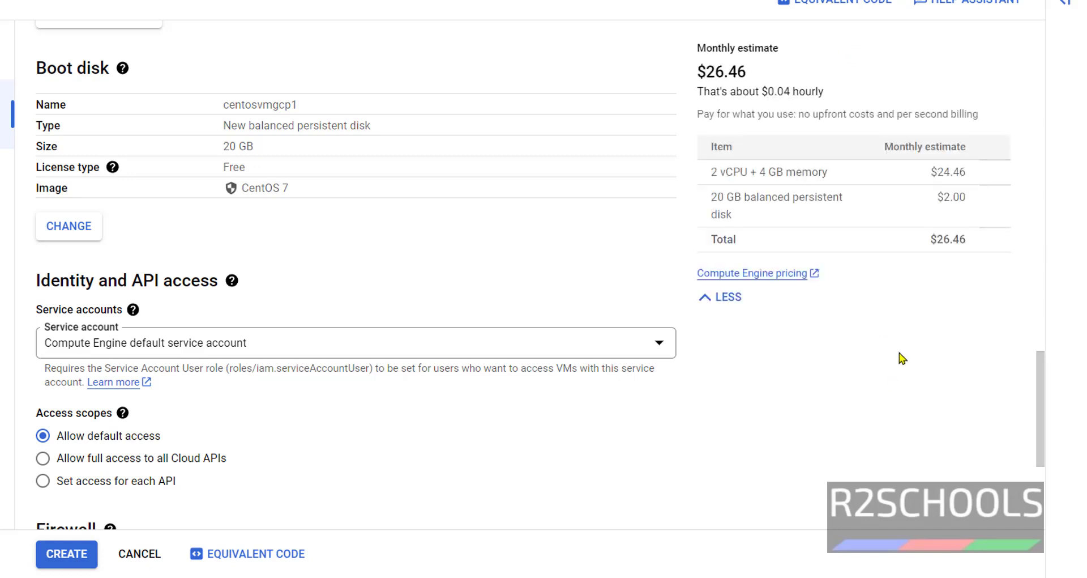
pyautogui.moveTo(960, 198); pyautogui.dragTo(930, 200)
pyautogui.click(960, 197)
# Keep the Compute Engine default service account, and allow HTTP and HTTPS traffic through the firewall.
pyautogui.scroll(-3, 396, 283)
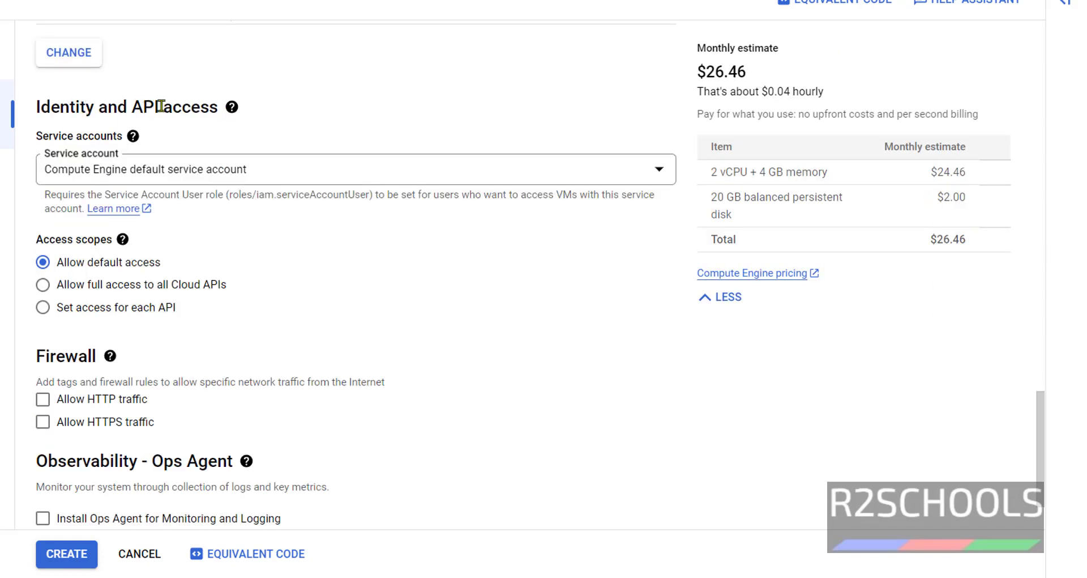
pyautogui.click(187, 172)
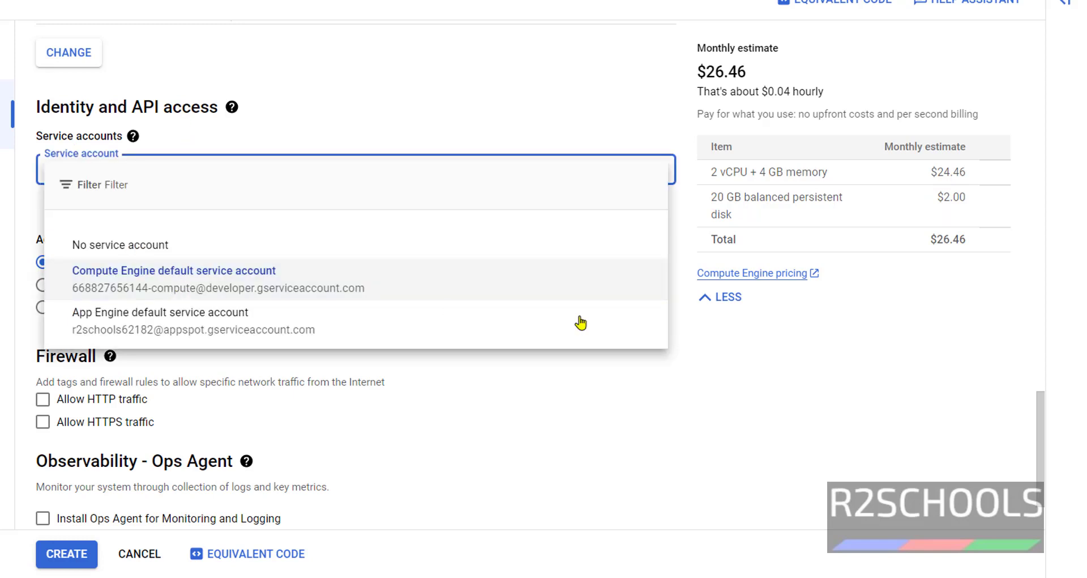
pyautogui.click(84, 293)
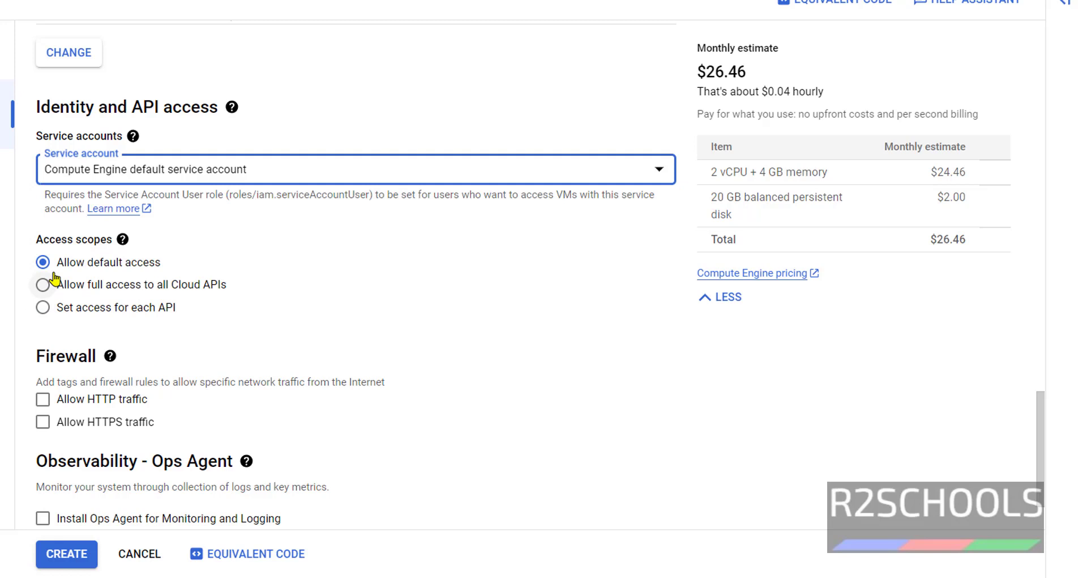
pyautogui.click(42, 399)
pyautogui.click(42, 423)
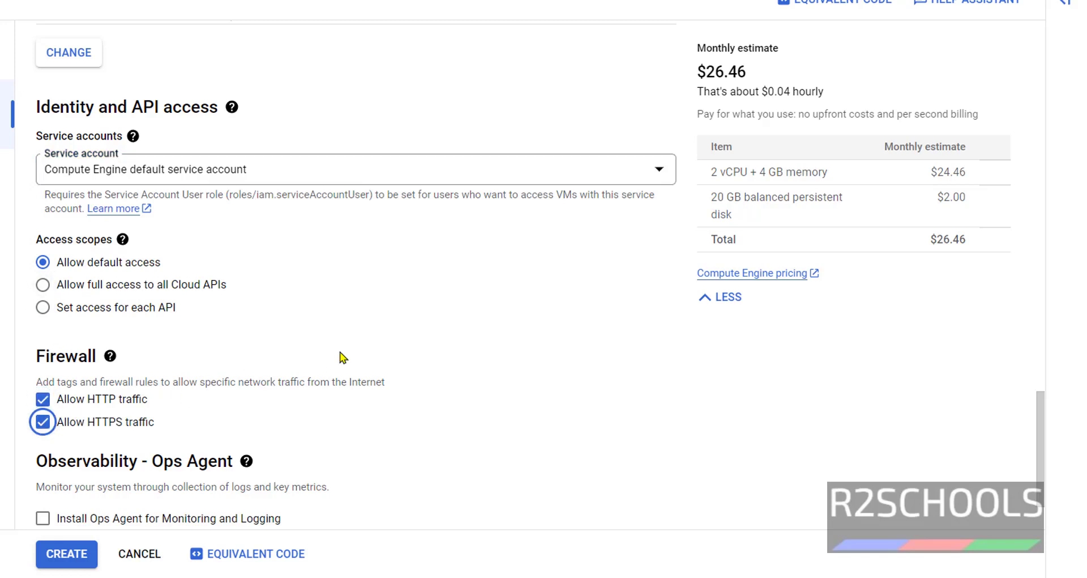
# Review the Observability and Advanced options sections, leaving the Ops Agent for Monitoring and Logging uninstalled.
pyautogui.scroll(-2, 343, 357)
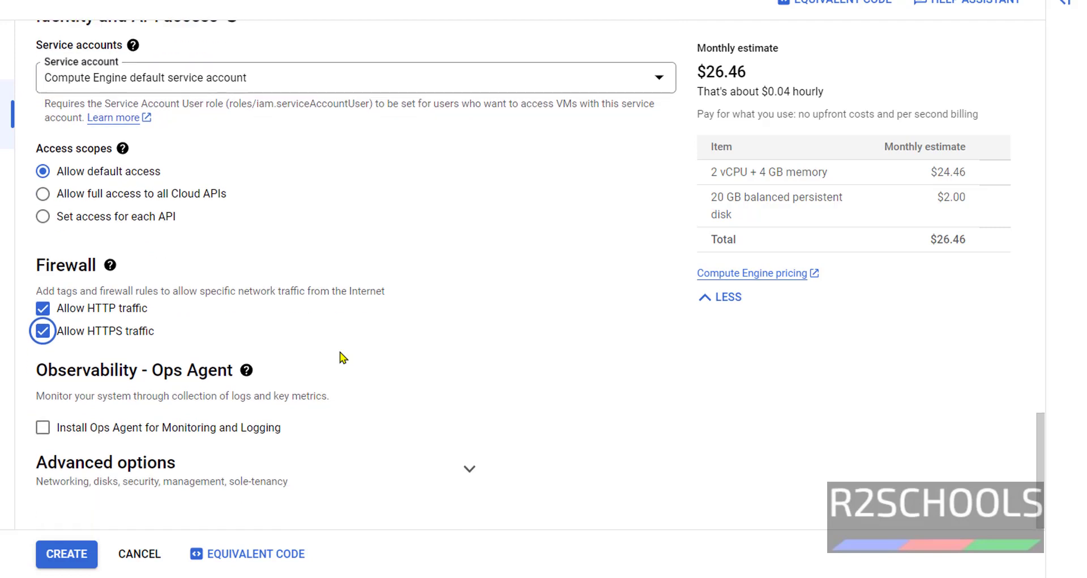
pyautogui.click(125, 468)
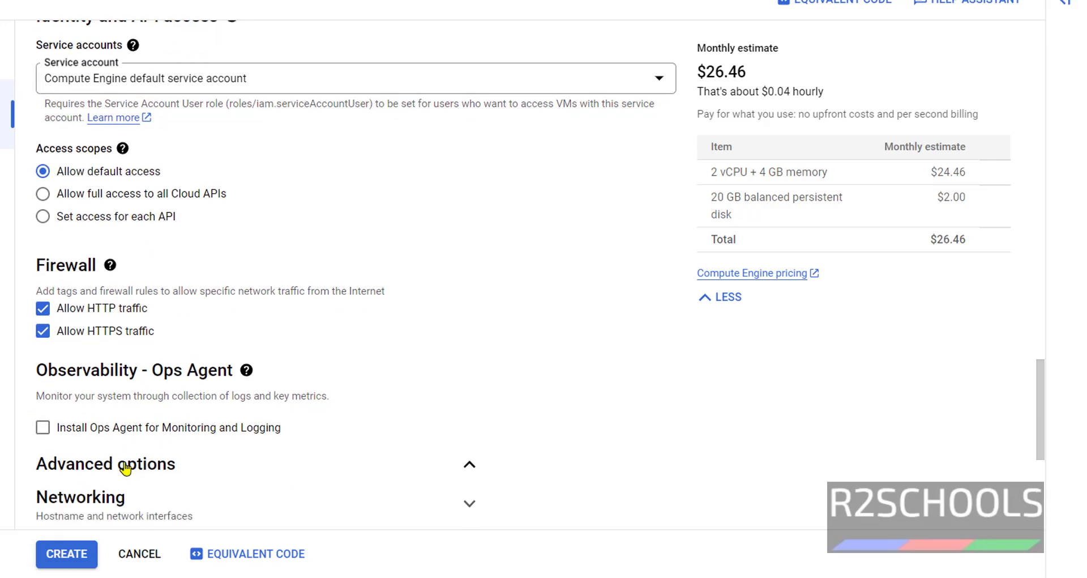
pyautogui.click(42, 429)
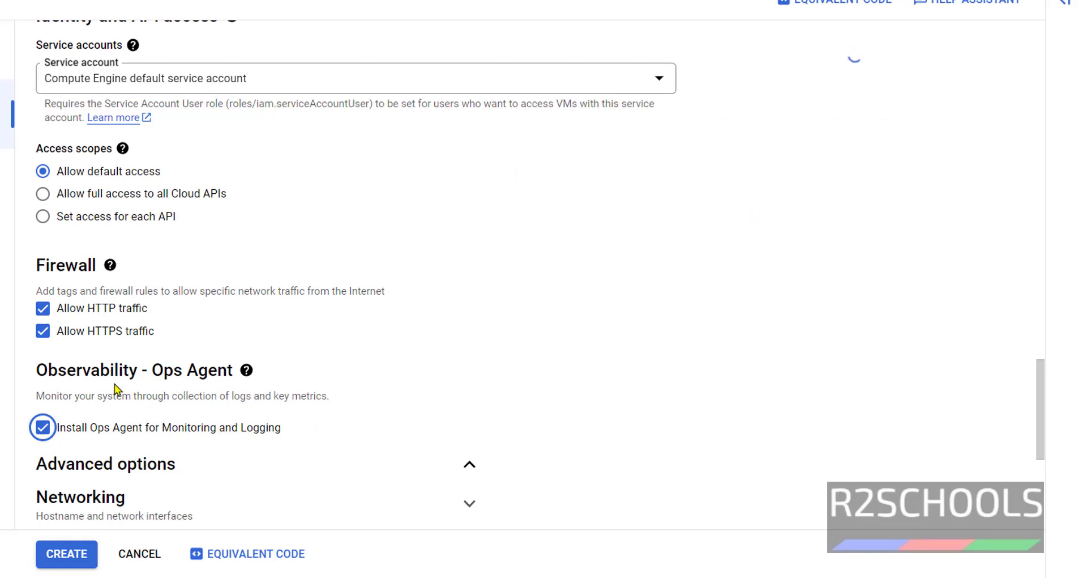
pyautogui.click(42, 436)
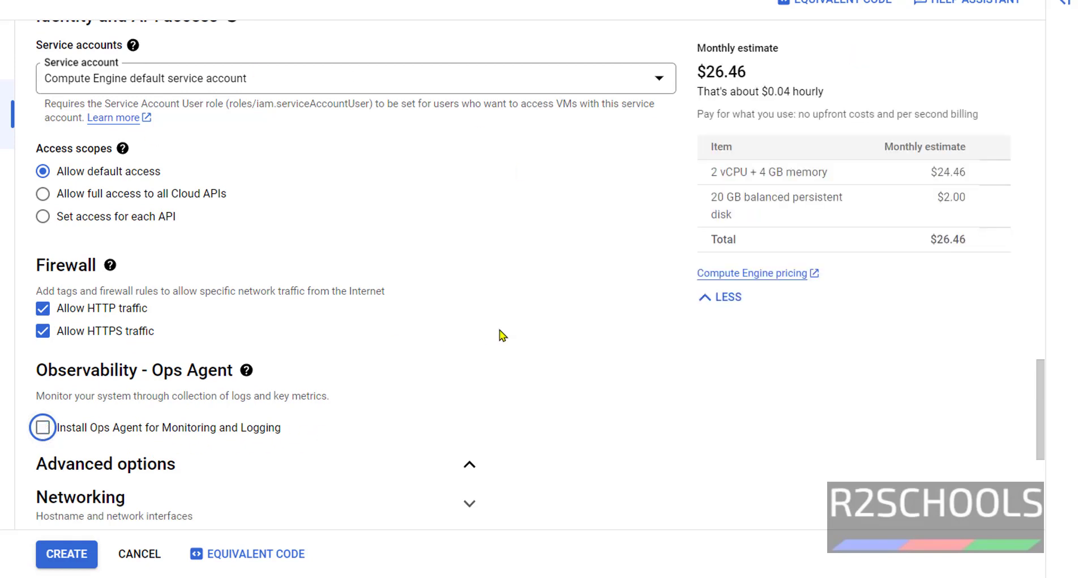
pyautogui.scroll(-5, 397, 351)
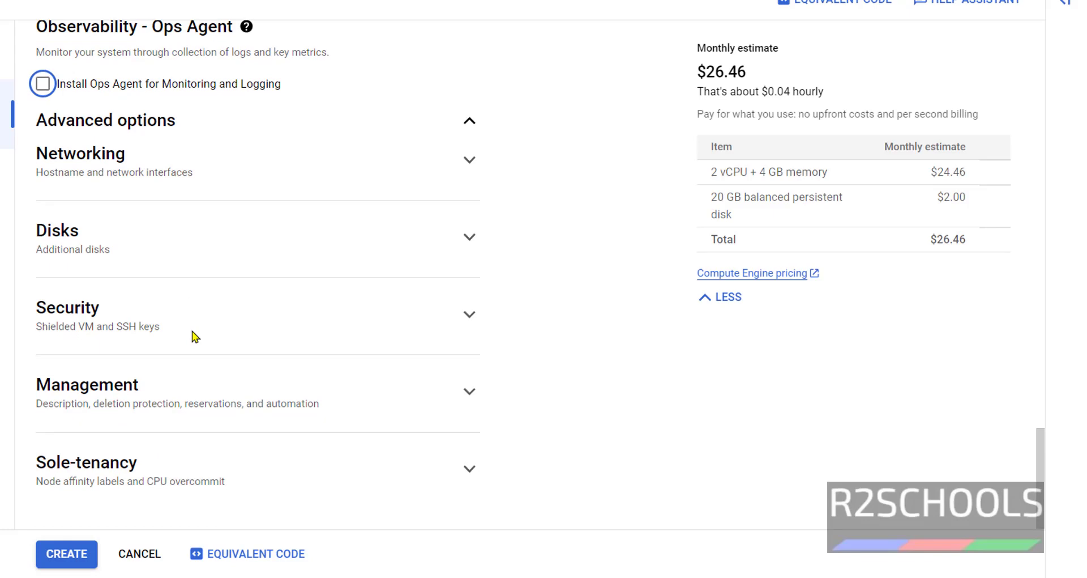
# Create the configured virtual machine and refresh the VM instances list.
pyautogui.click(84, 545)
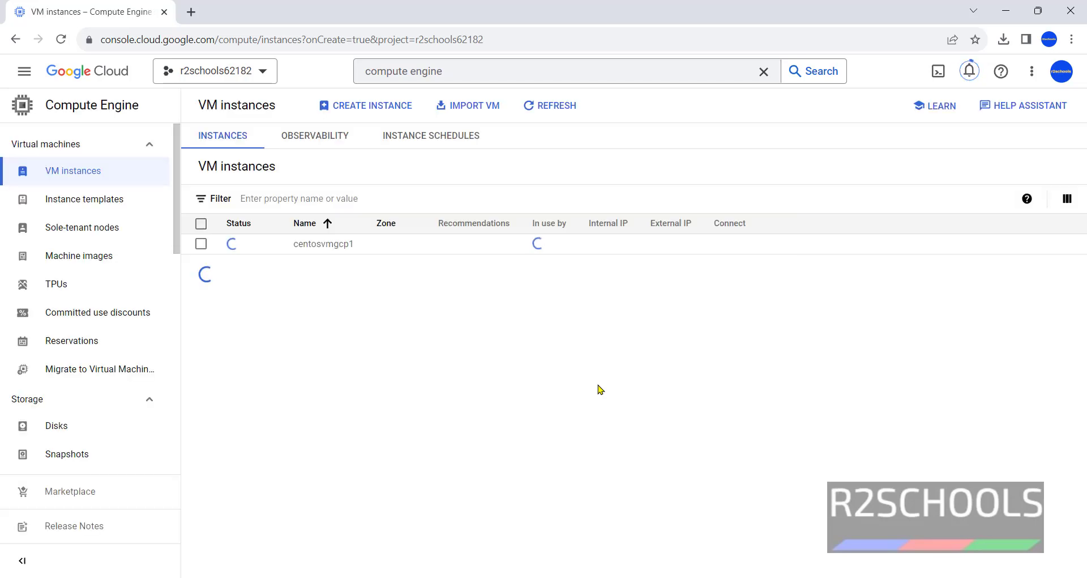
pyautogui.click(566, 113)
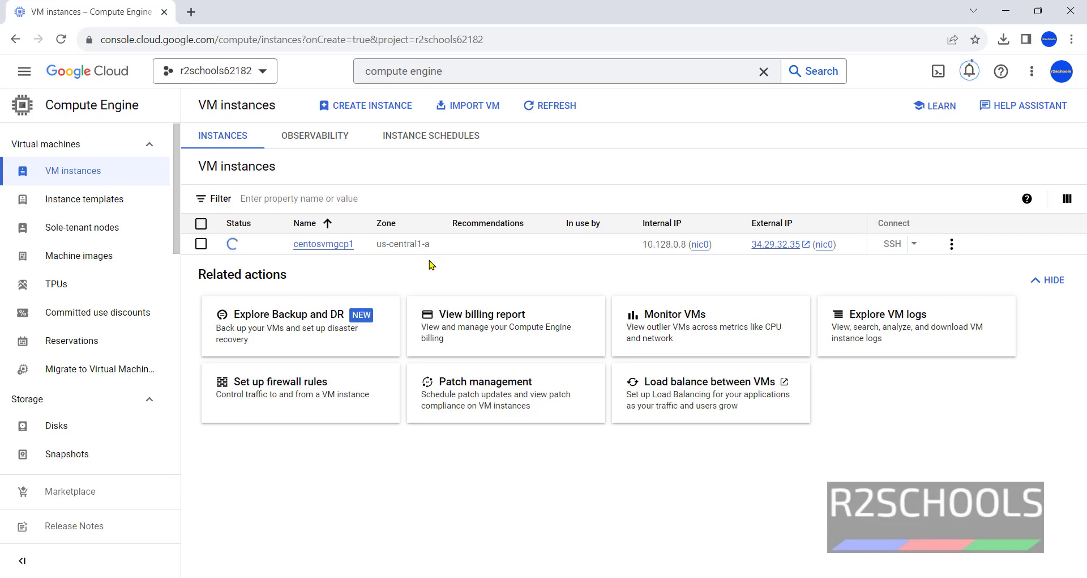
pyautogui.click(558, 105)
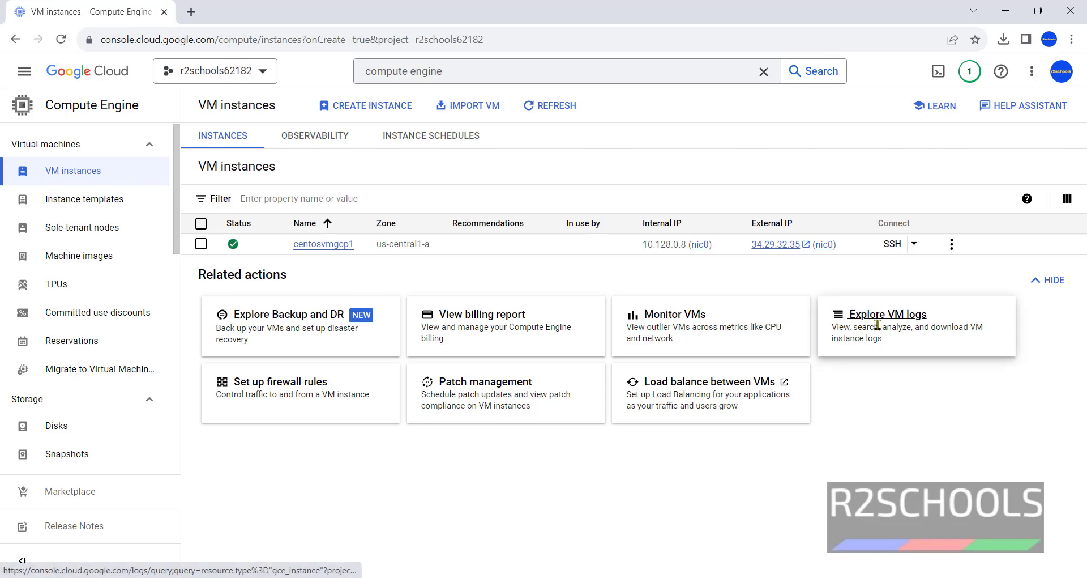
# Examine the project's VPC firewall rules and network firewall policies, then return to the VM instances list.
pyautogui.click(252, 389)
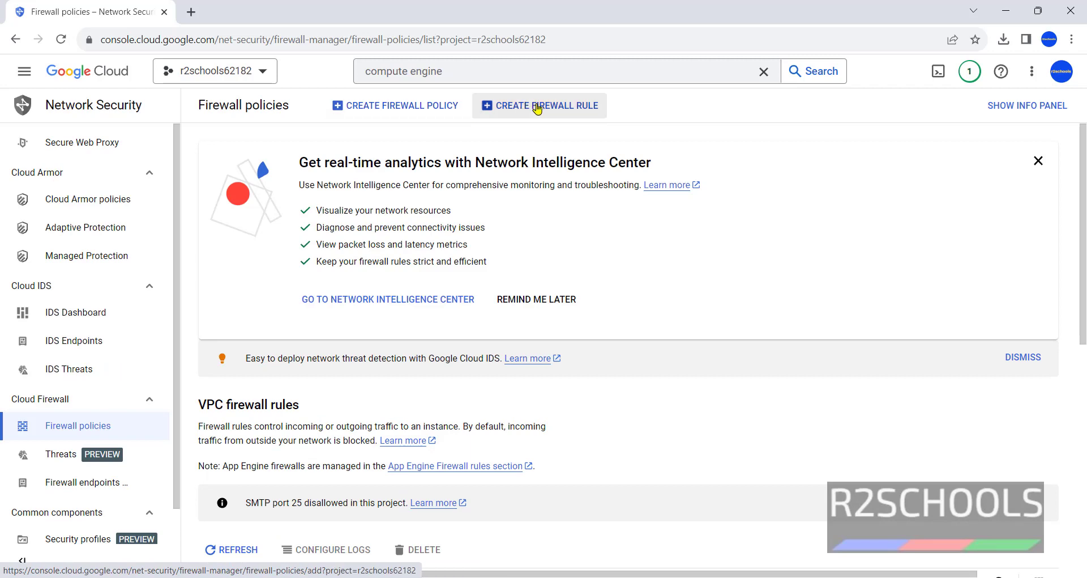
pyautogui.scroll(-5, 668, 318)
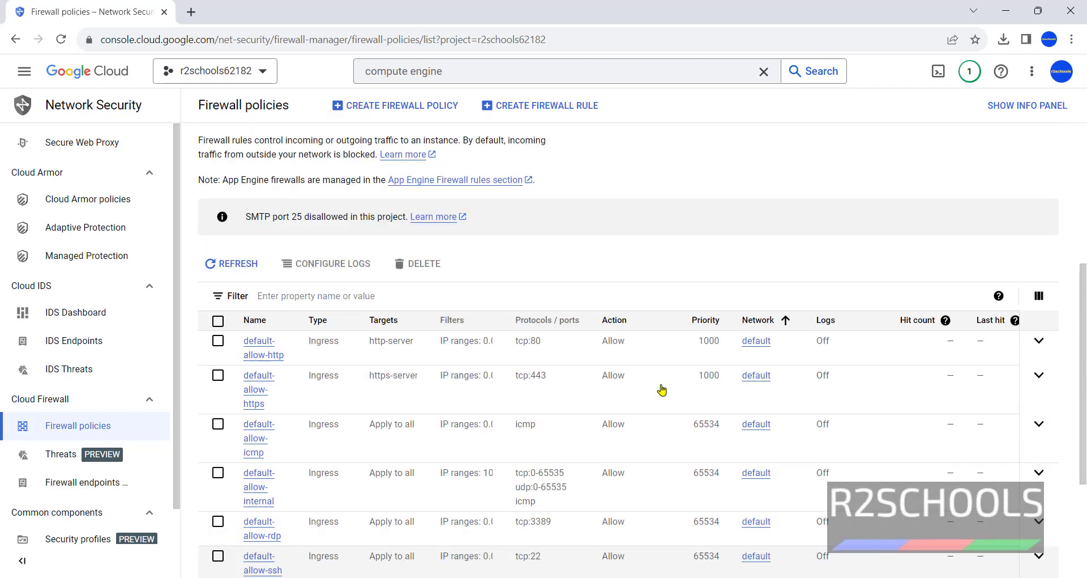
pyautogui.scroll(-4, 288, 396)
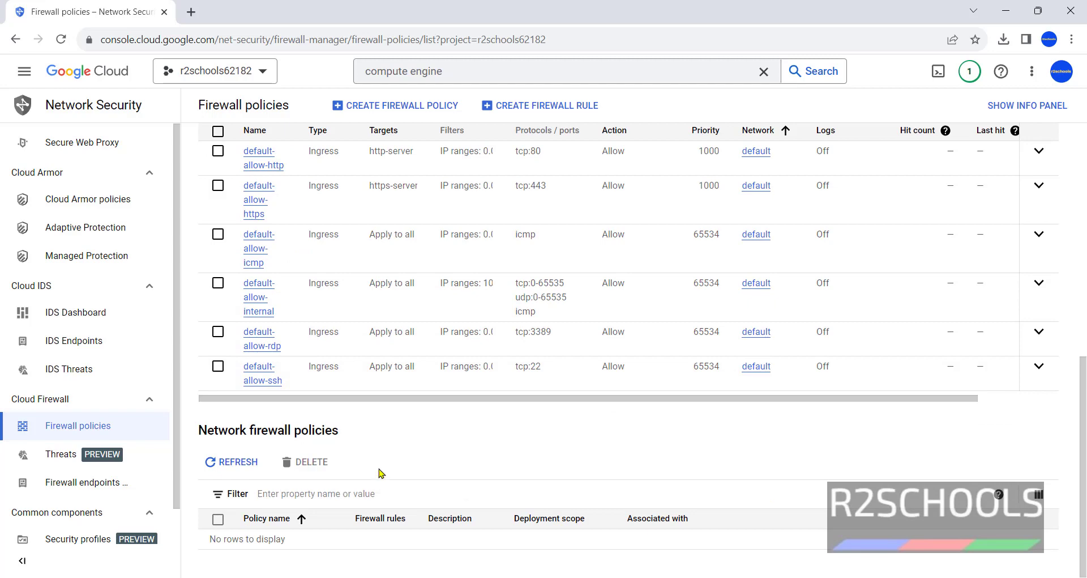
pyautogui.scroll(5, 377, 473)
pyautogui.click(15, 39)
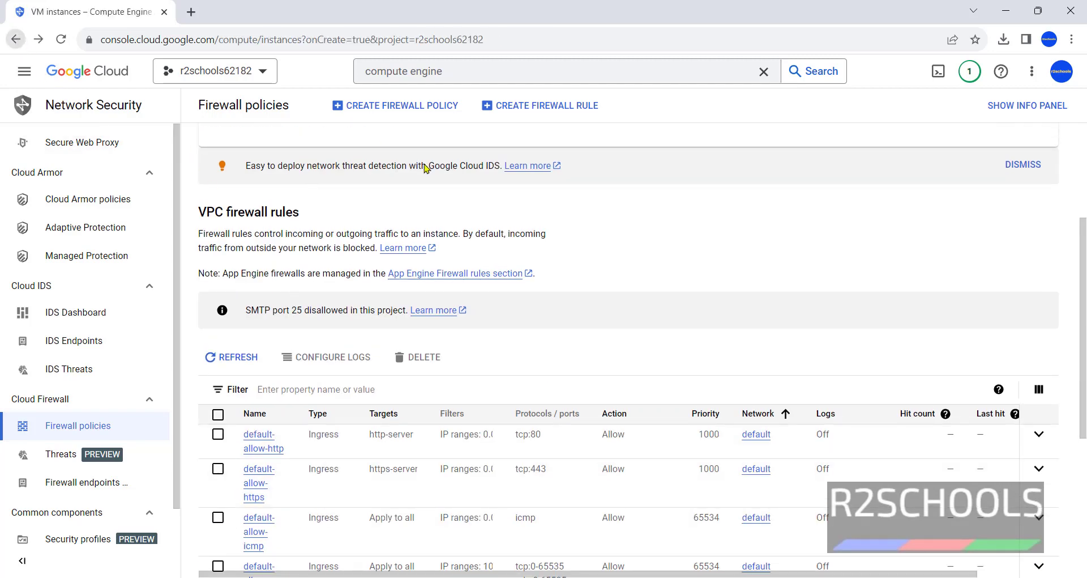
# Review the basic information, machine configuration and networking details of the centosvmgcp1 instance.
pyautogui.click(327, 246)
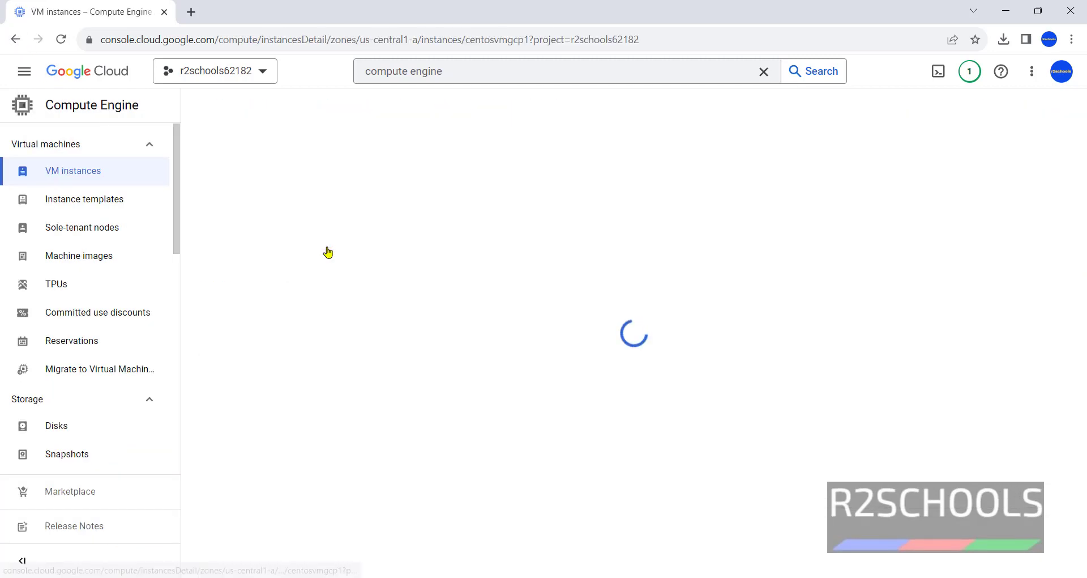
pyautogui.scroll(-2, 336, 328)
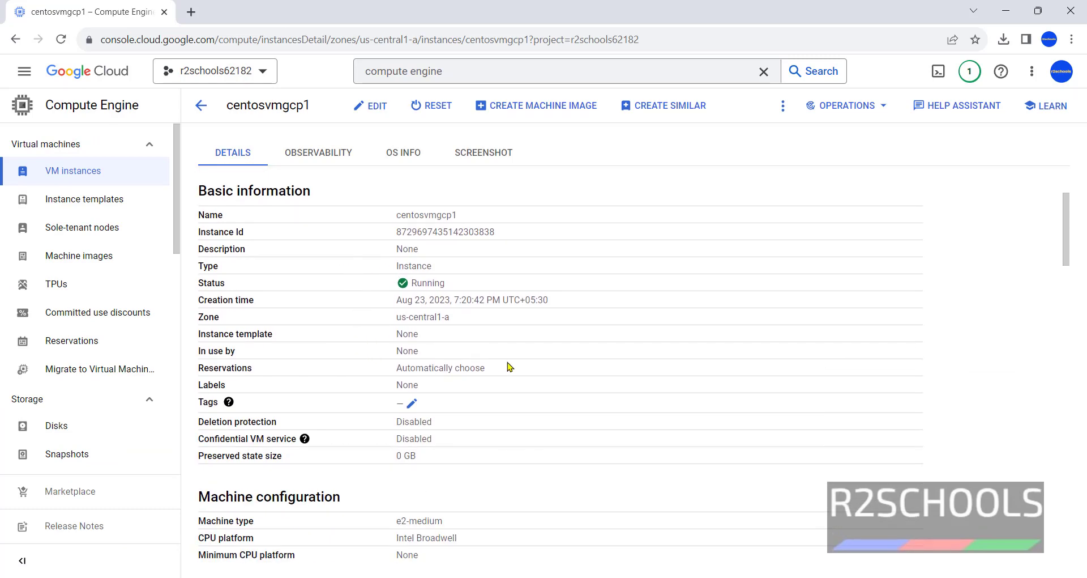
pyautogui.scroll(-5, 509, 367)
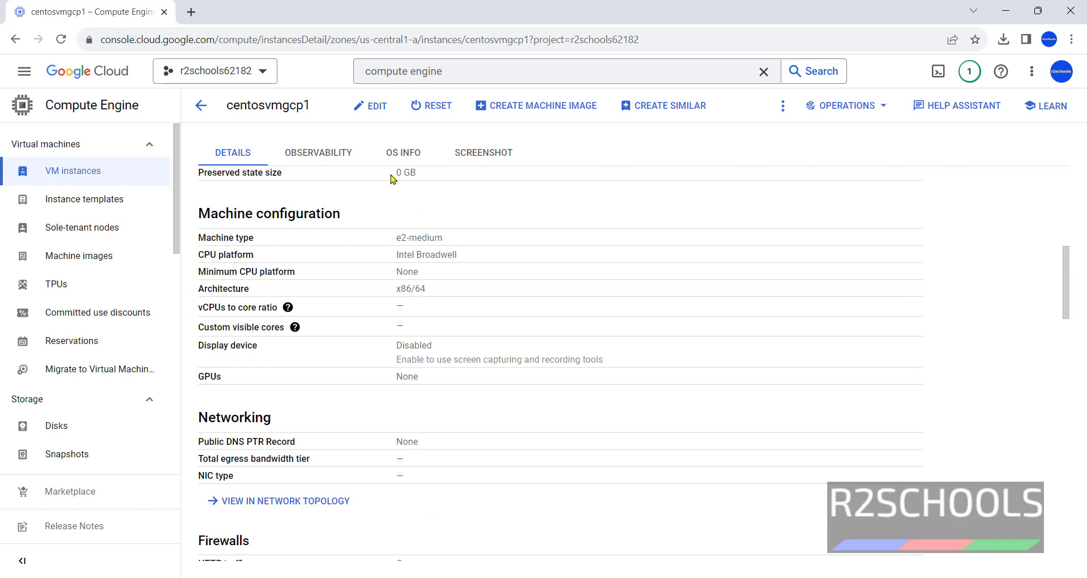
pyautogui.scroll(6, 399, 309)
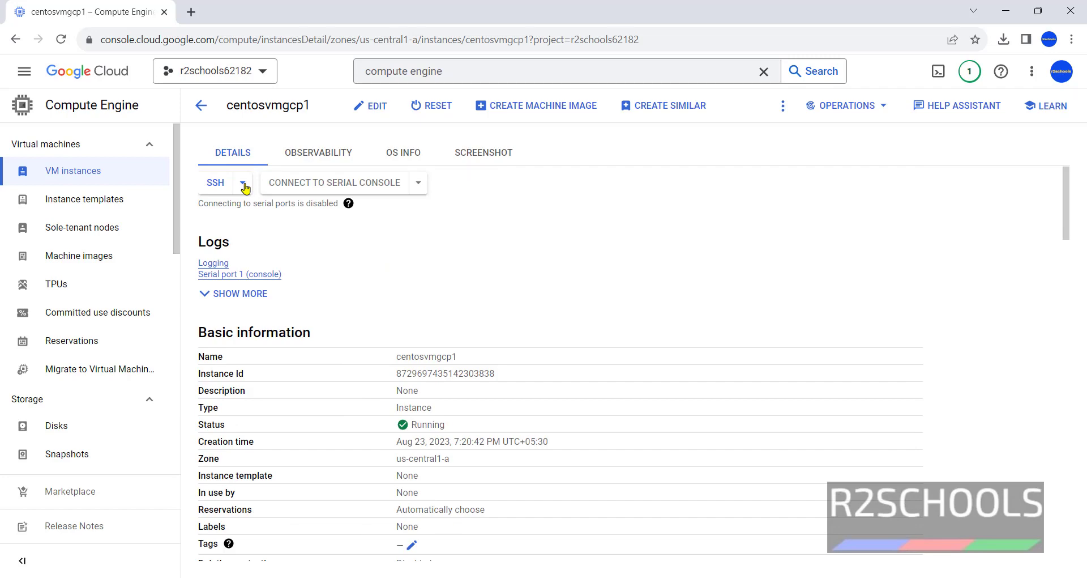
# View the available SSH connection methods on the centosvmgcp1 details page, and close the list without choosing one.
pyautogui.click(244, 184)
pyautogui.click(243, 187)
pyautogui.click(244, 187)
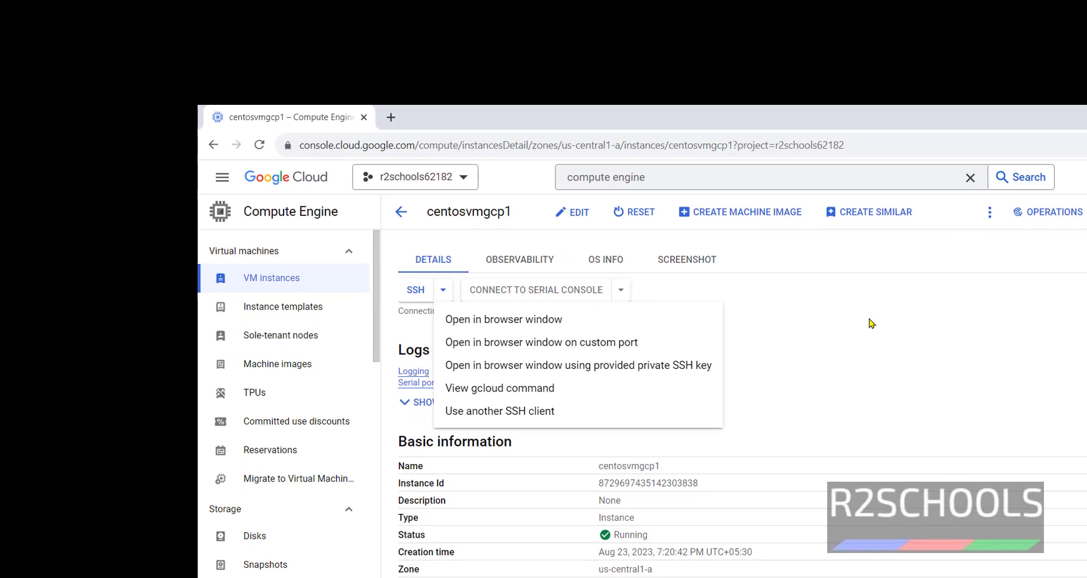
pyautogui.click(1054, 340)
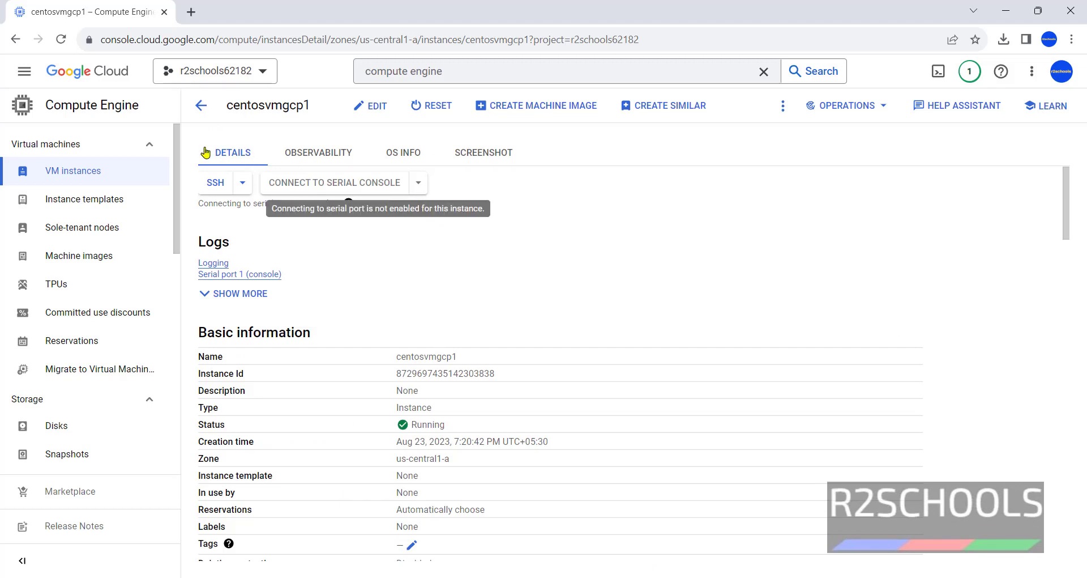
# From the VM instances list, connect to centosvmgcp1 over SSH in a browser window and authorize the connection.
pyautogui.click(72, 174)
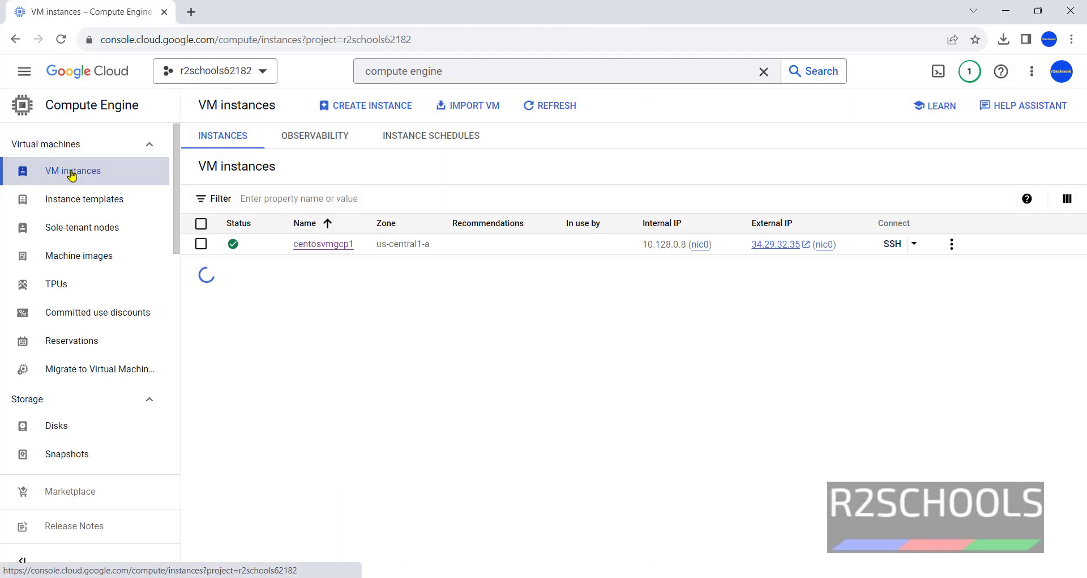
pyautogui.click(201, 246)
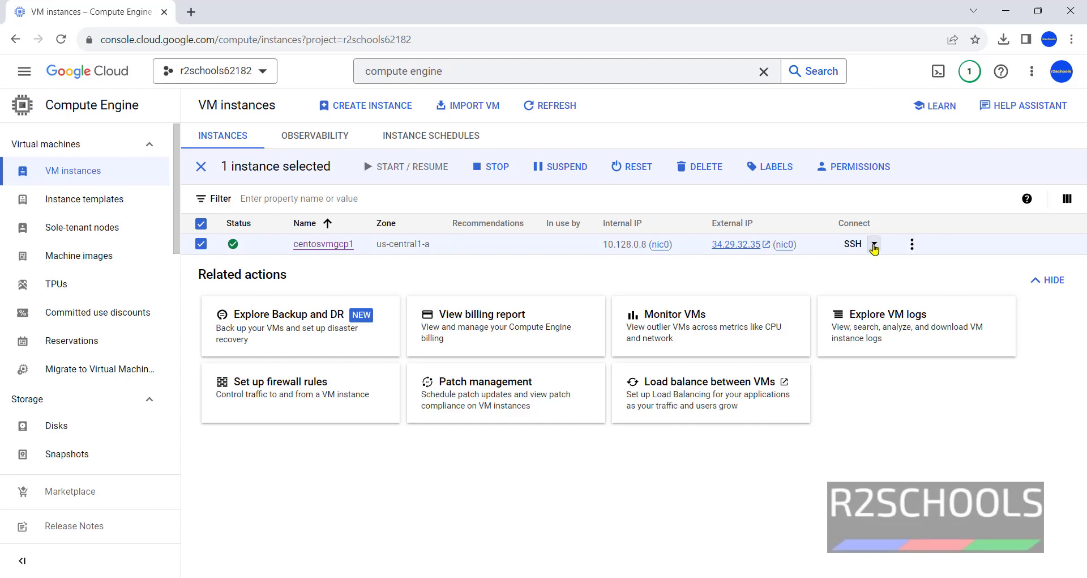
pyautogui.click(874, 245)
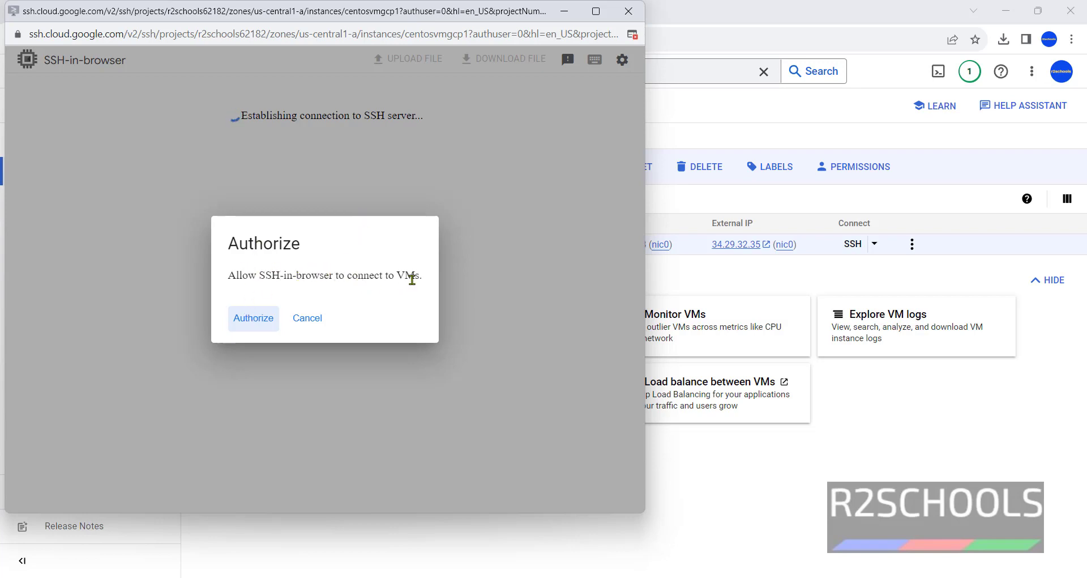
pyautogui.click(250, 320)
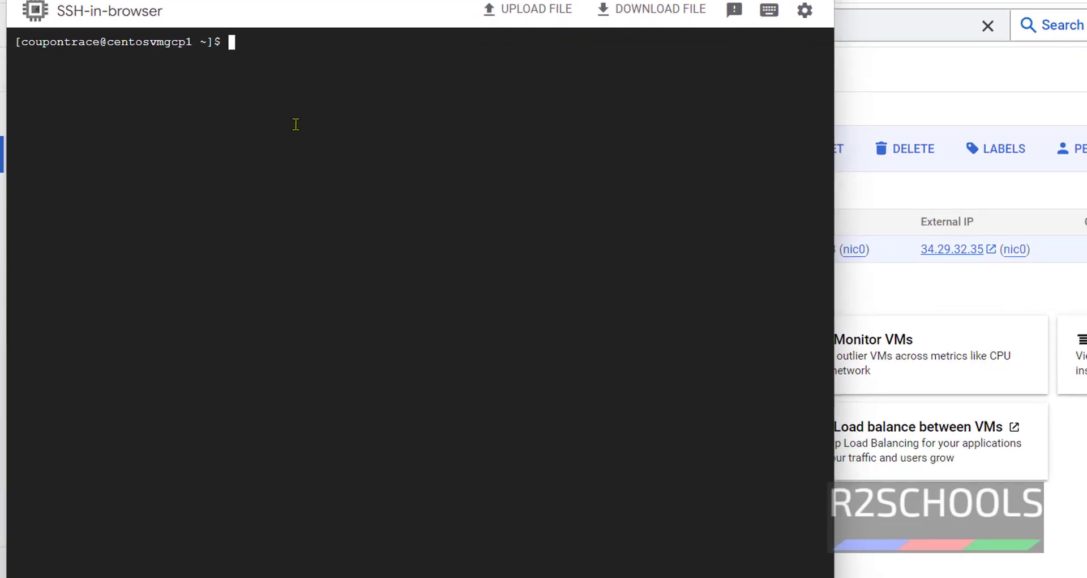
# Check the operating system name and version by running more /etc/os-release in the SSH session.
pyautogui.write('more /etc/os-r')
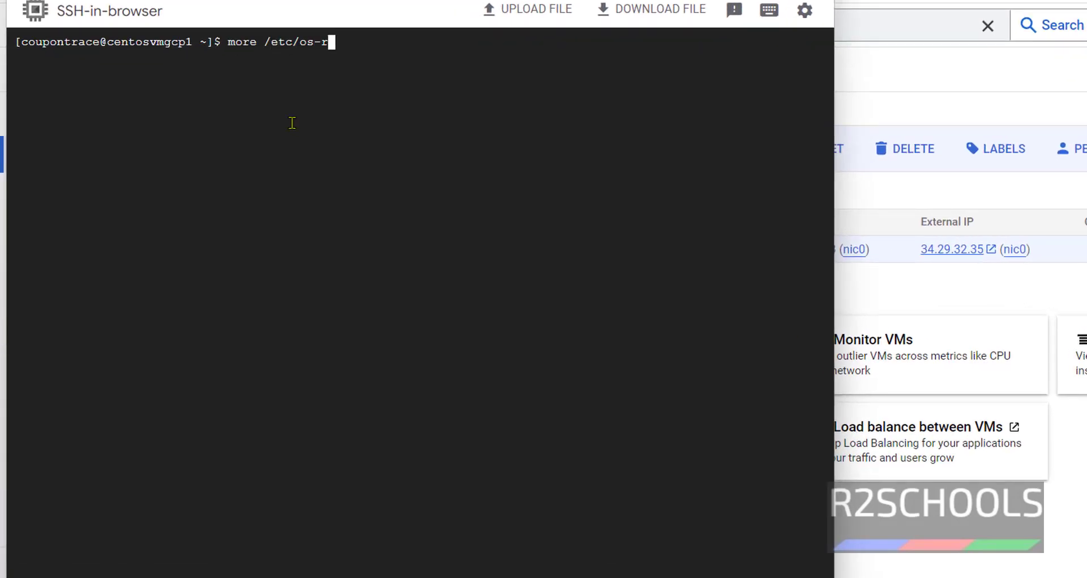
pyautogui.write('elease')
pyautogui.press('Return')
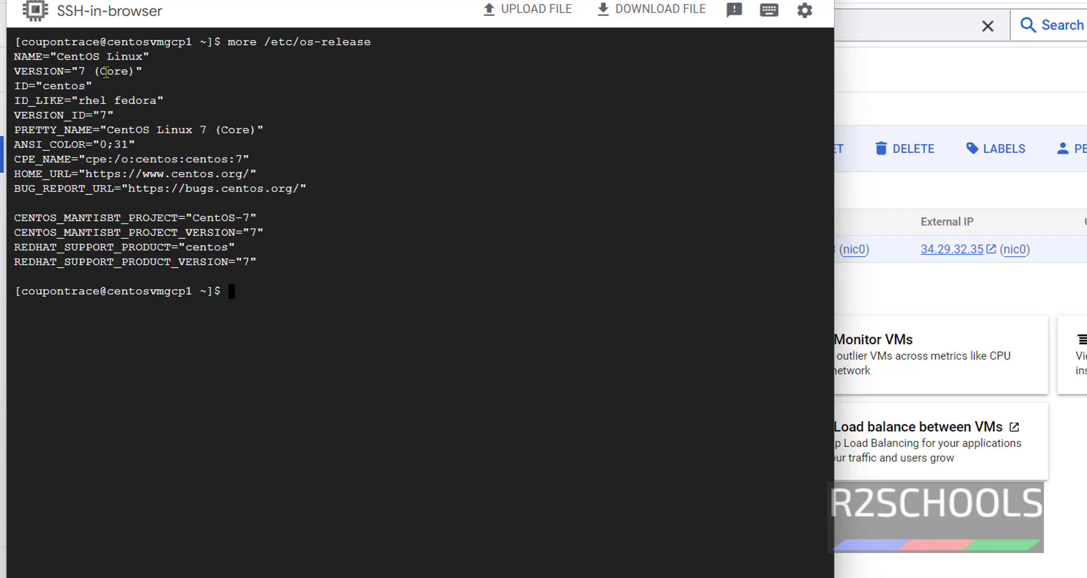
pyautogui.moveTo(58, 56); pyautogui.dragTo(144, 56)
pyautogui.moveTo(86, 71); pyautogui.dragTo(125, 68)
# Upload the file Linux basics.txt from the computer's desktop to the VM, and dismiss the transfer notice.
pyautogui.click(522, 7)
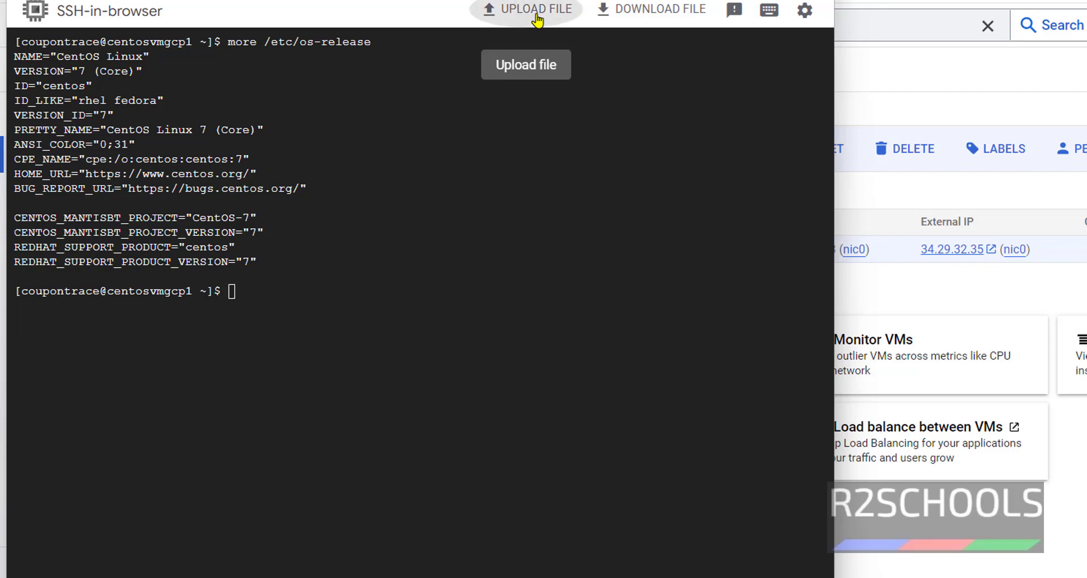
pyautogui.click(378, 305)
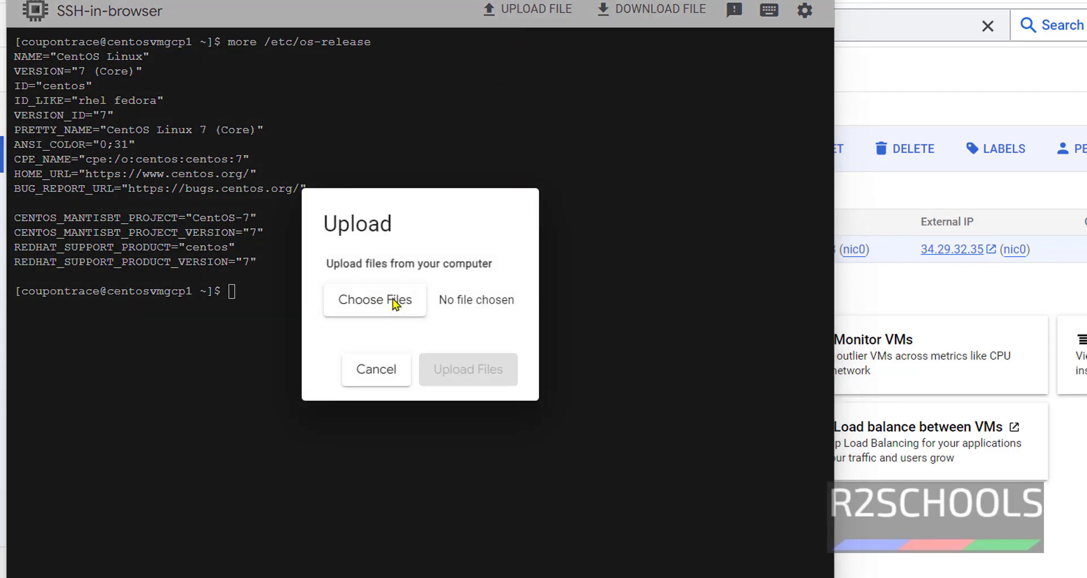
pyautogui.write('linux')
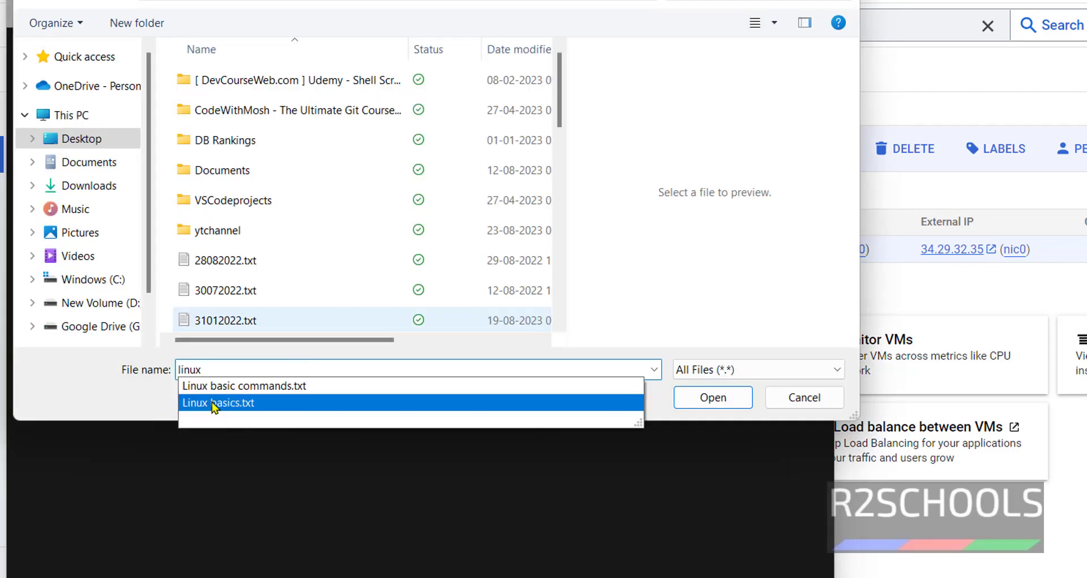
pyautogui.click(211, 402)
pyautogui.click(707, 398)
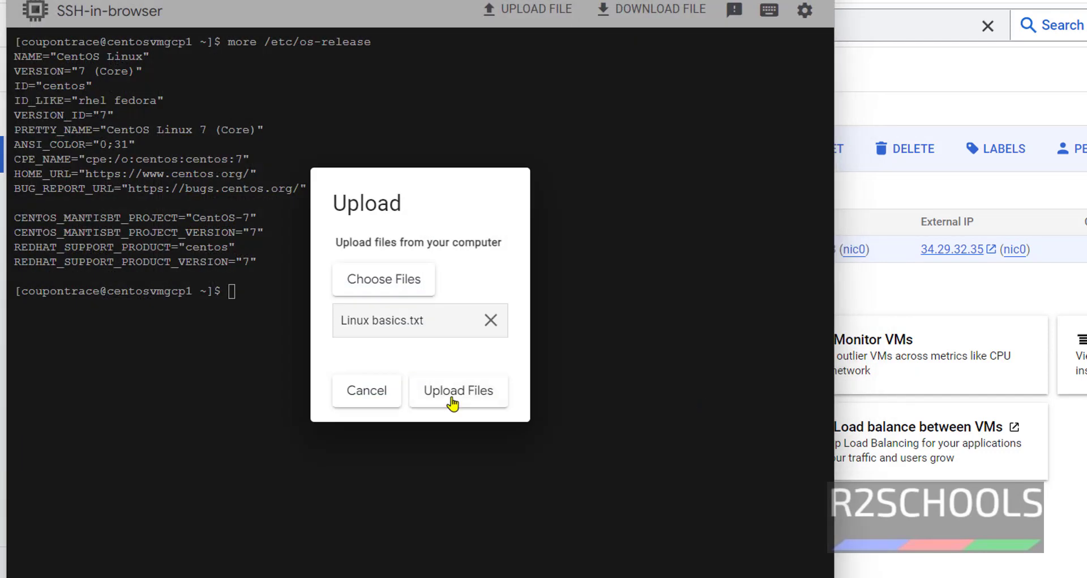
pyautogui.click(452, 399)
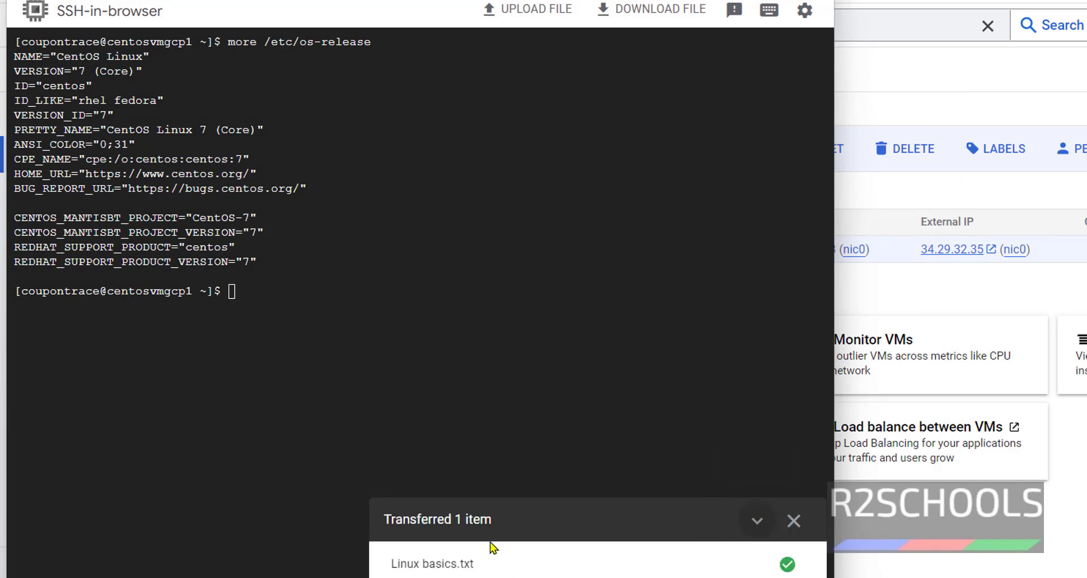
pyautogui.click(793, 520)
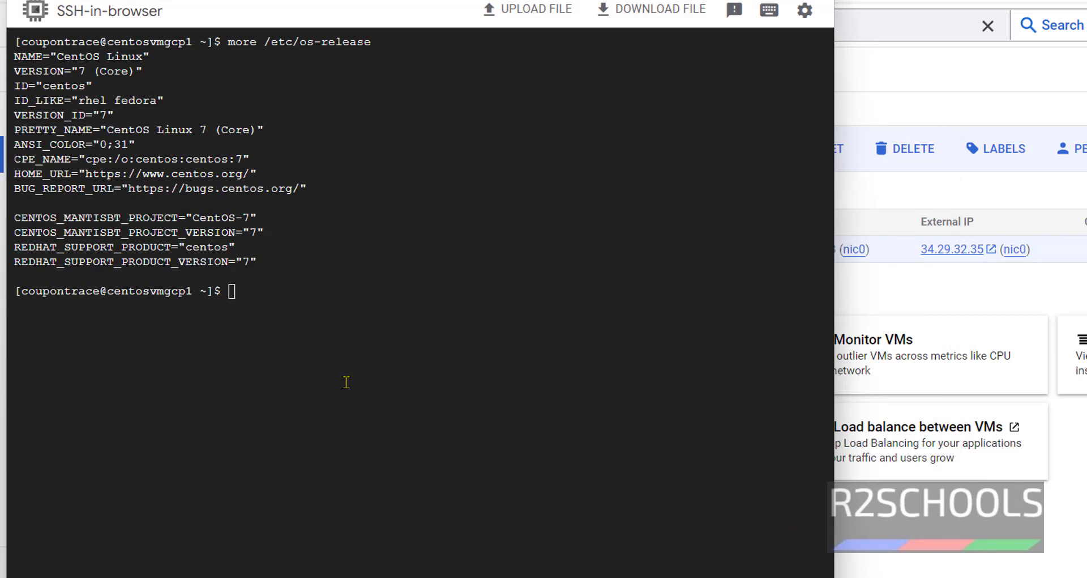
# List the home directory with ls to check for the uploaded file.
pyautogui.click(351, 360)
pyautogui.write('ls')
pyautogui.press('Return')
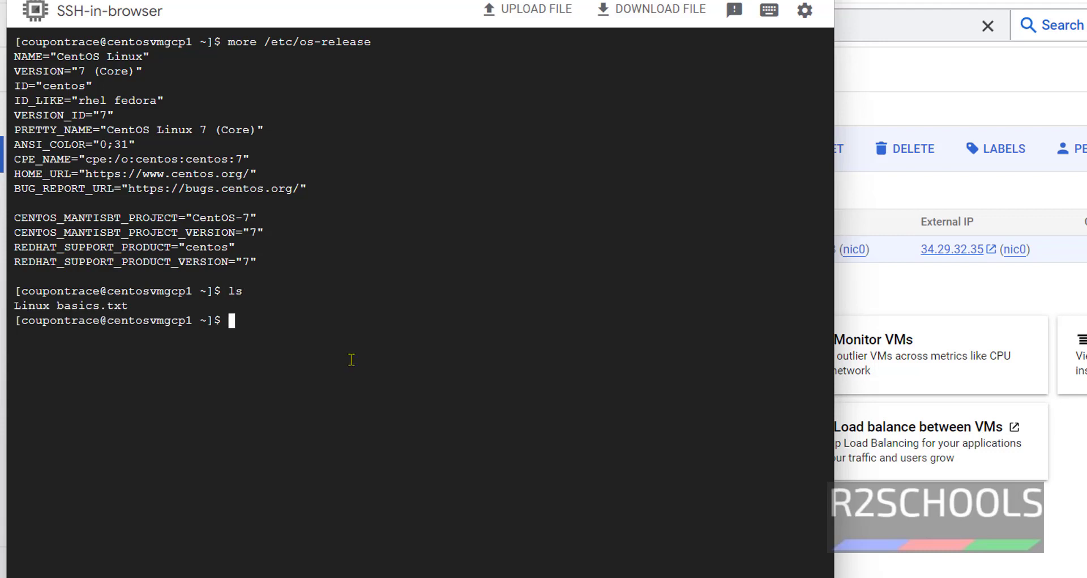
pyautogui.tripleClick(36, 306)
pyautogui.click(215, 318)
# End the SSH session with the exit command and return to the VM instances list.
pyautogui.write('exi')
pyautogui.write('t')
pyautogui.press('Return')
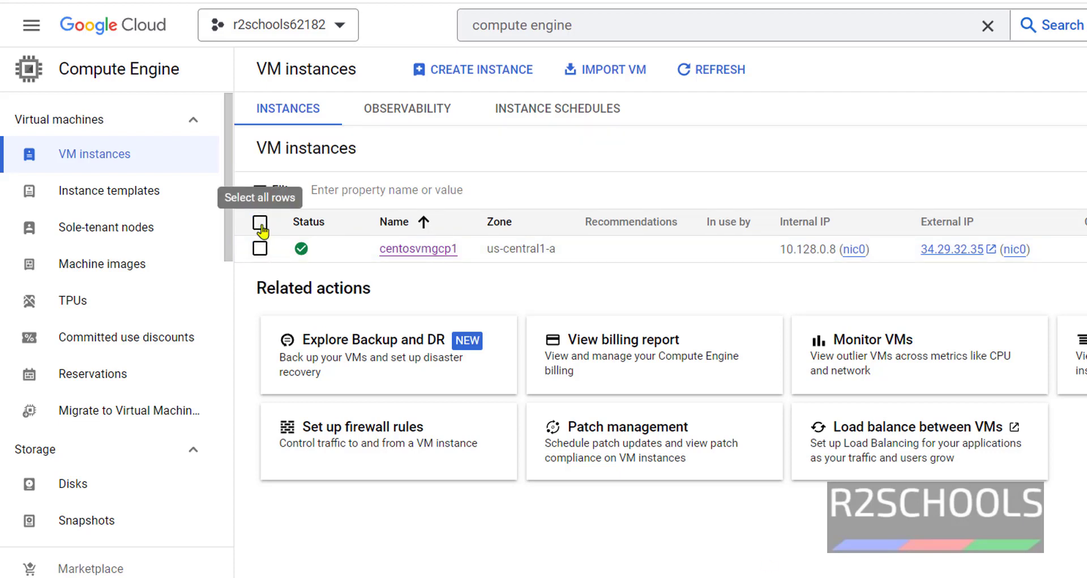
# Select centosvmgcp1, open its details page, and view the available stop, suspend and delete actions without applying any.
pyautogui.click(258, 252)
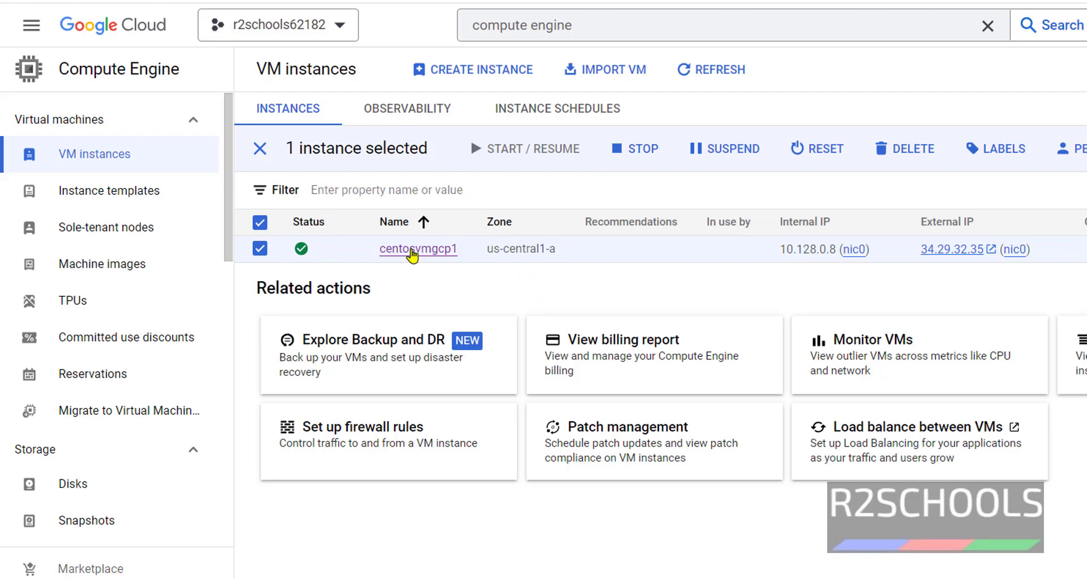
pyautogui.click(418, 250)
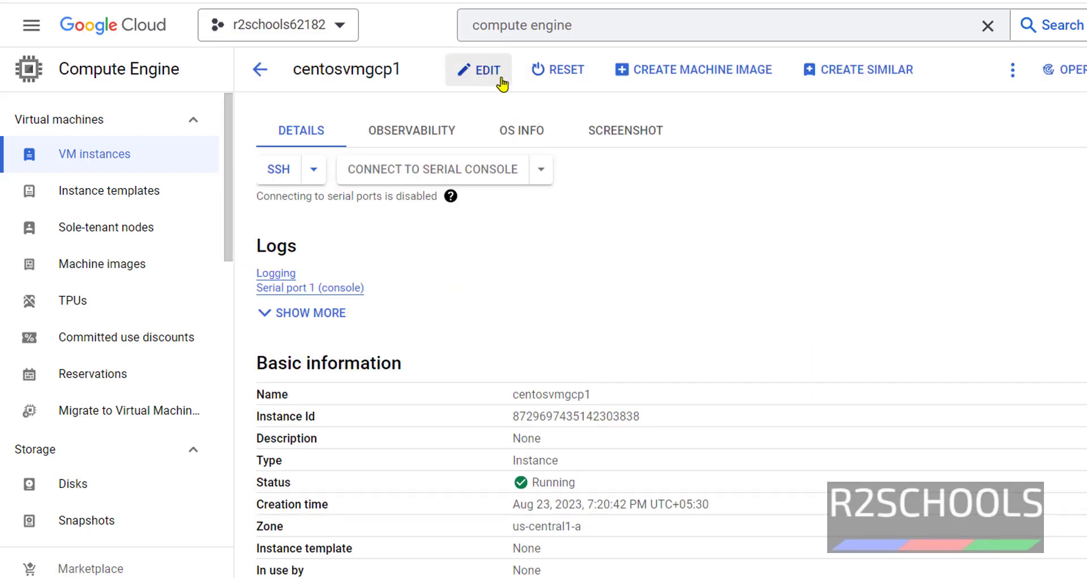
pyautogui.click(1014, 71)
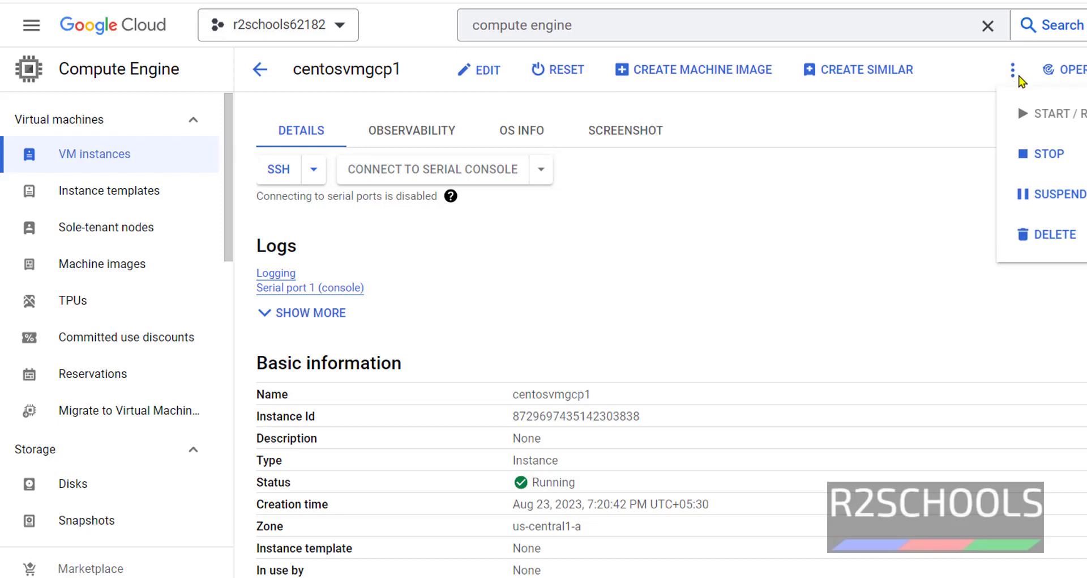
pyautogui.click(850, 244)
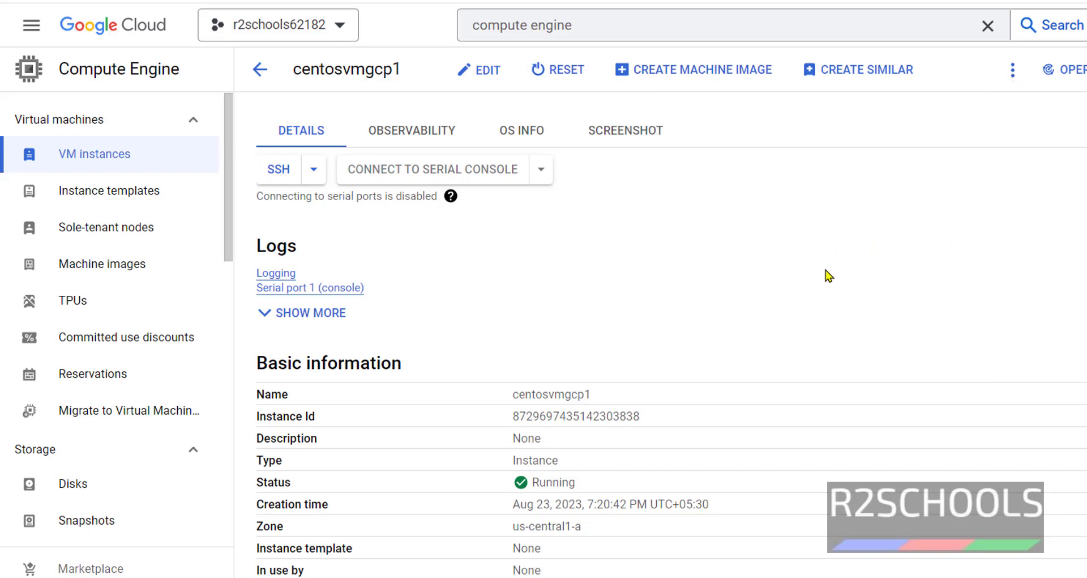